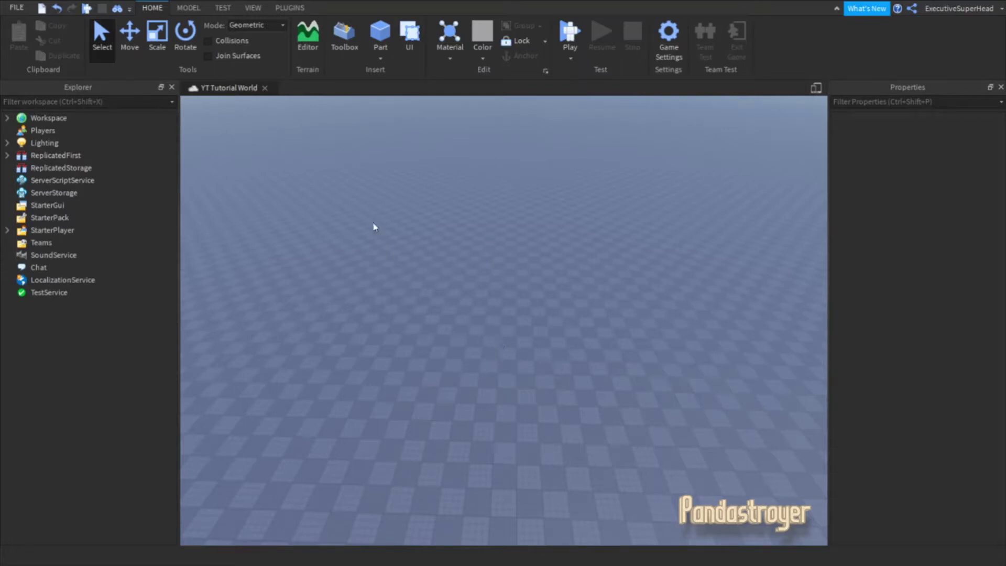
Insert a new Part onto the baseplate and select it.
left_click(378, 34)
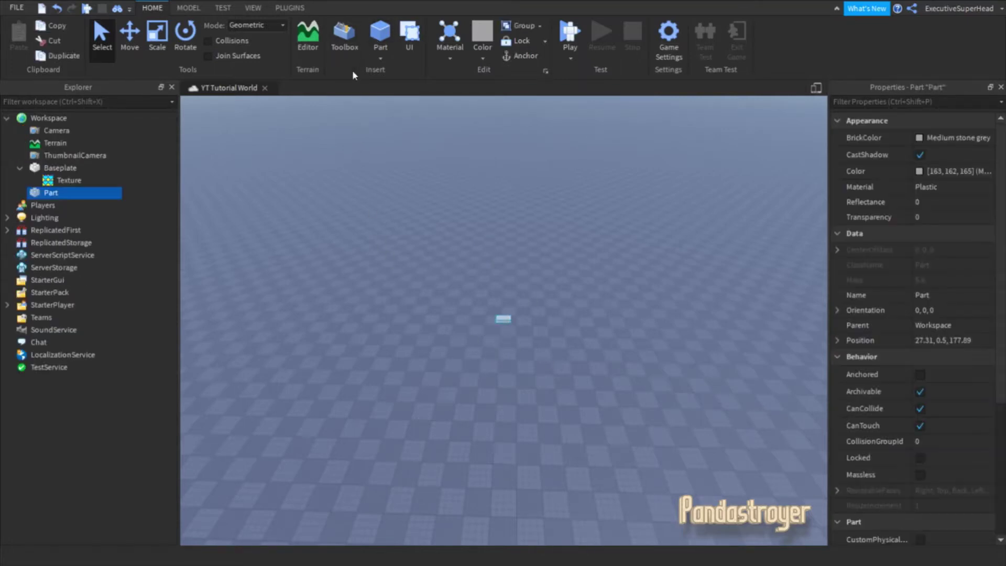
left_click(508, 338)
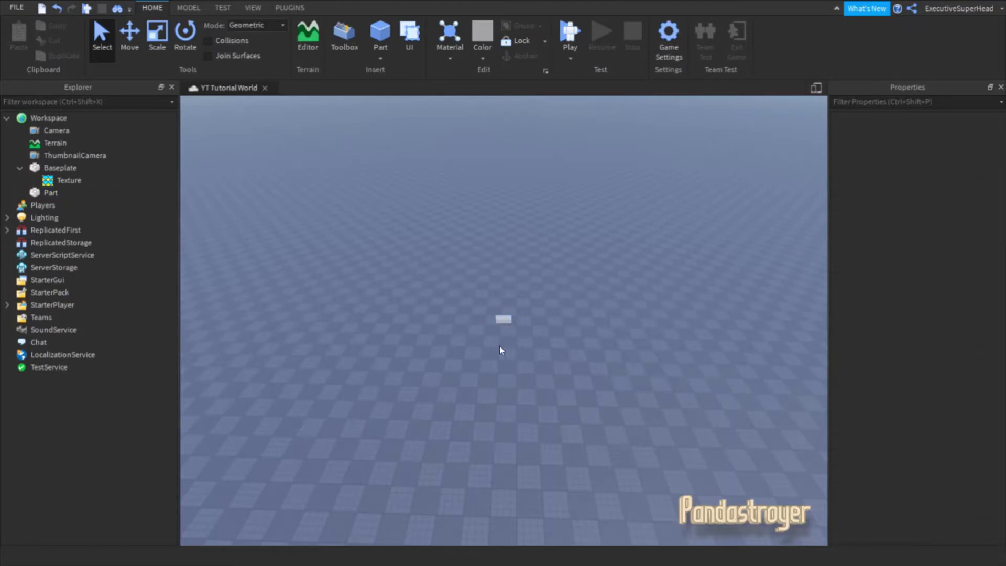
scroll(498, 345, "up", 2)
scroll(508, 322, "up", 2)
scroll(502, 310, "up", 3)
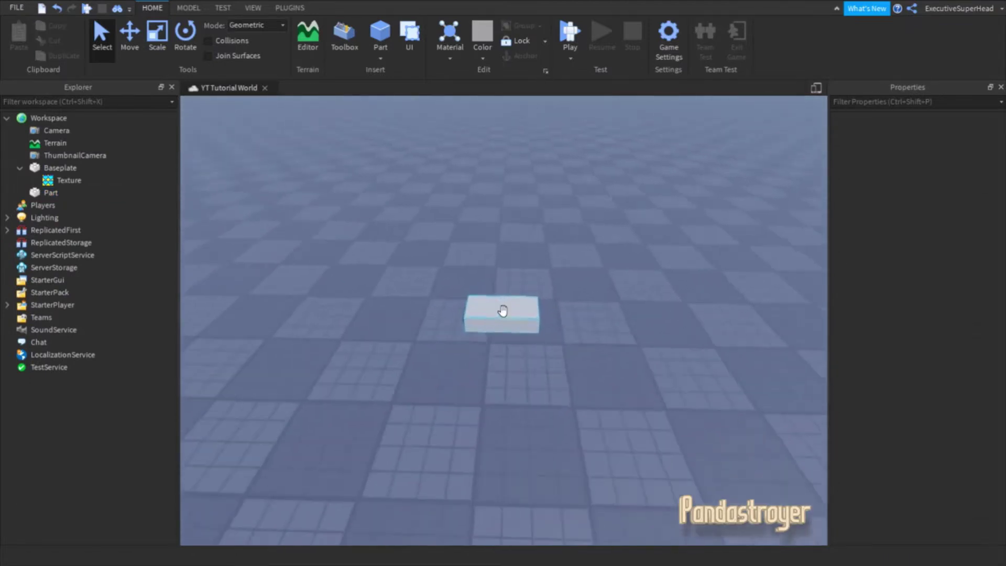
scroll(502, 310, "up", 2)
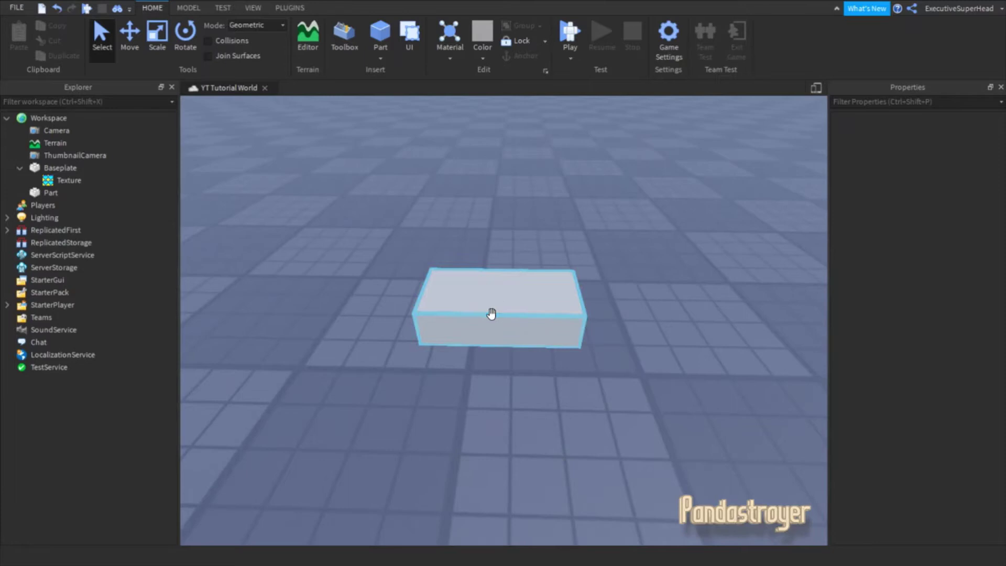
left_click(491, 314)
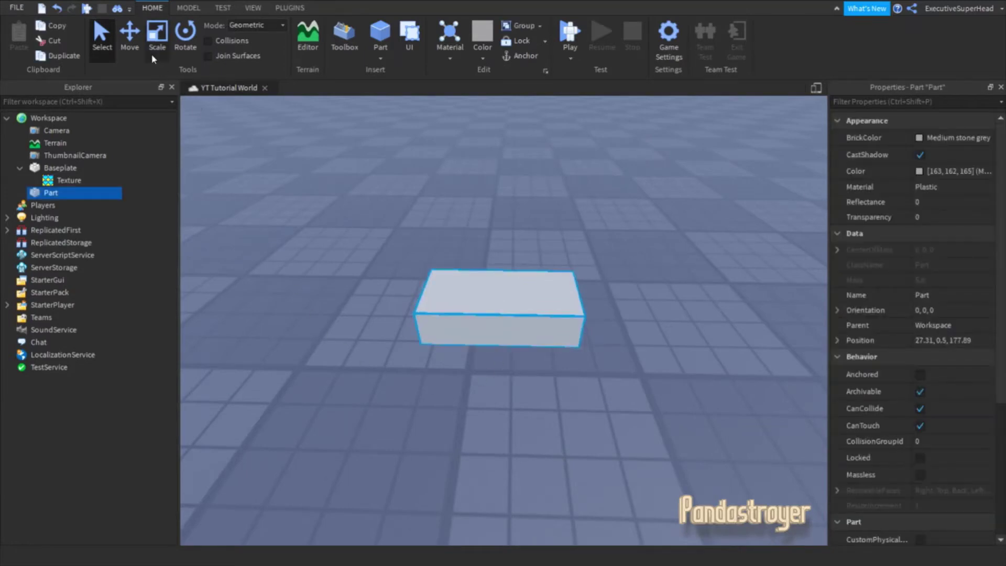
Scale the part with the resize handles into a wide, flat slab.
left_click(157, 42)
left_click_drag(401, 305, 404, 300)
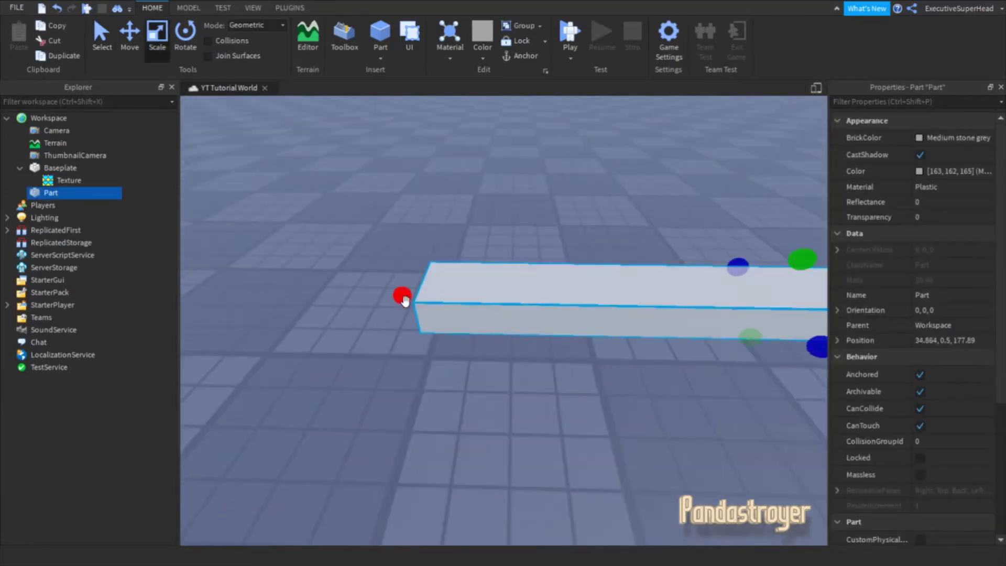
mouse_move(404, 300)
right_mouse_down()
mouse_move(422, 326)
mouse_move(499, 344)
right_mouse_up()
left_click_drag(527, 342, 528, 348)
scroll(535, 390, "down", 3)
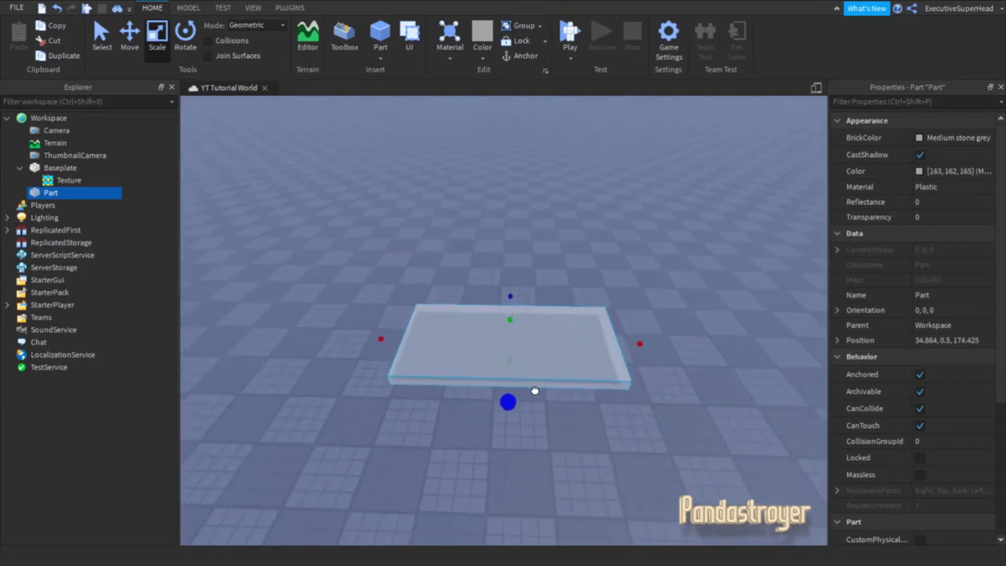
left_click_drag(534, 390, 531, 413)
left_click(315, 326)
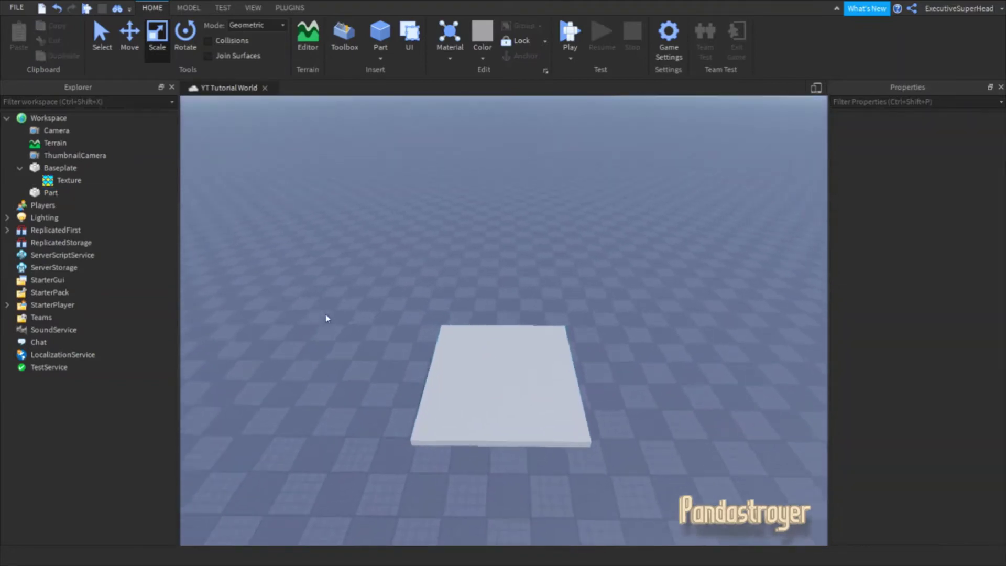
scroll(326, 313, "up", 3)
scroll(328, 316, "down", 5)
right_click_drag(328, 317, 330, 276)
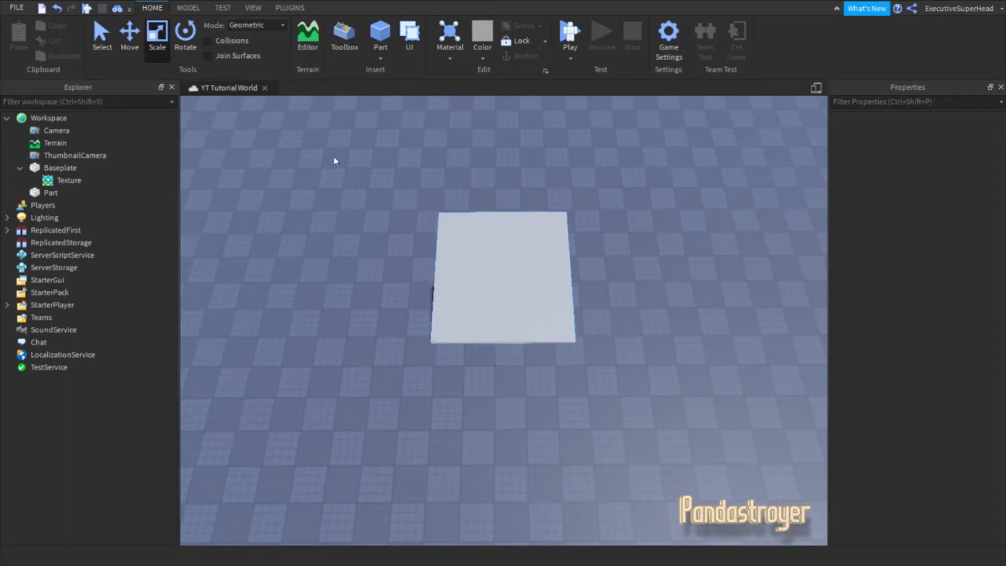
In the Toolbox, switch the category to Images and search for 'smile'.
left_click(341, 50)
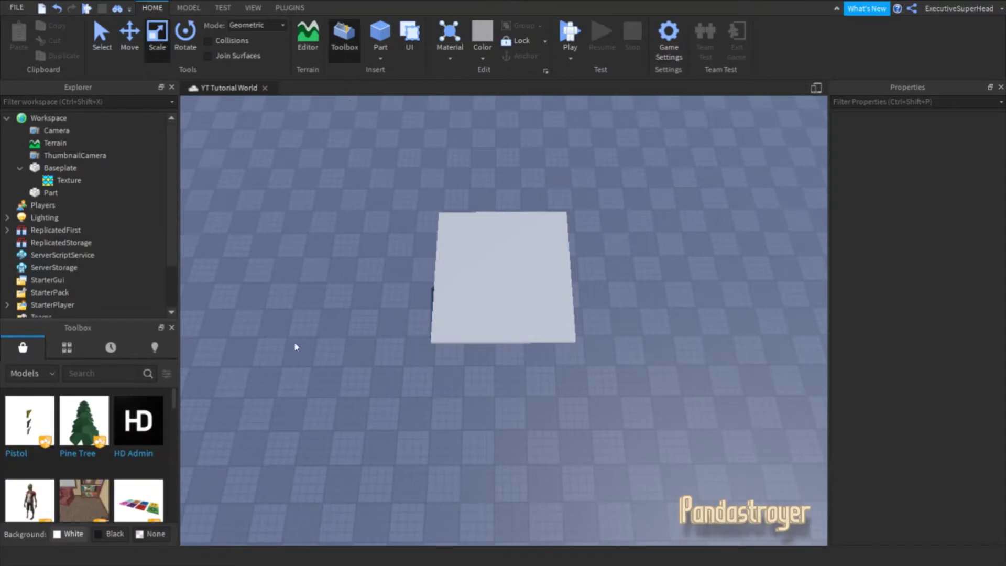
left_click(22, 379)
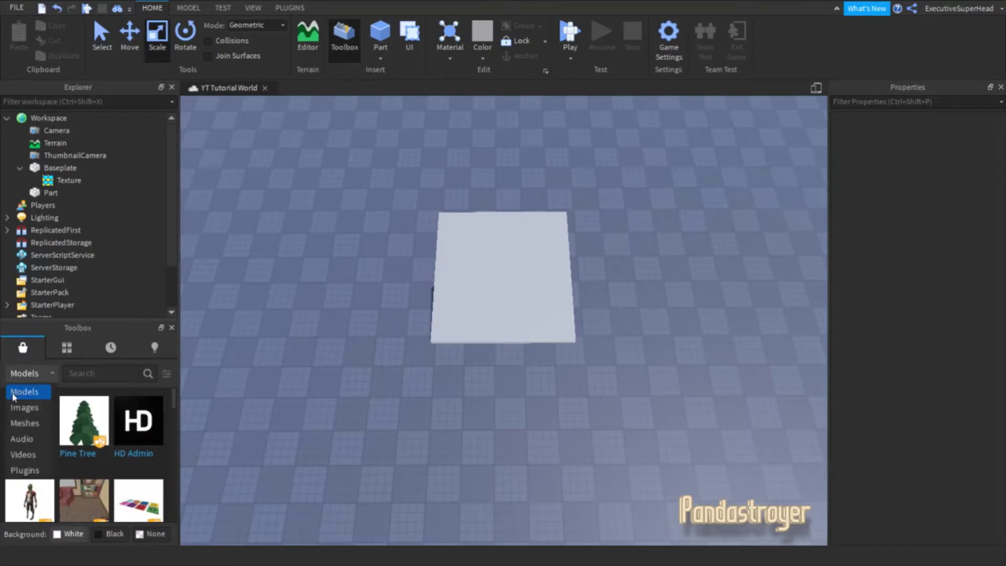
left_click(9, 408)
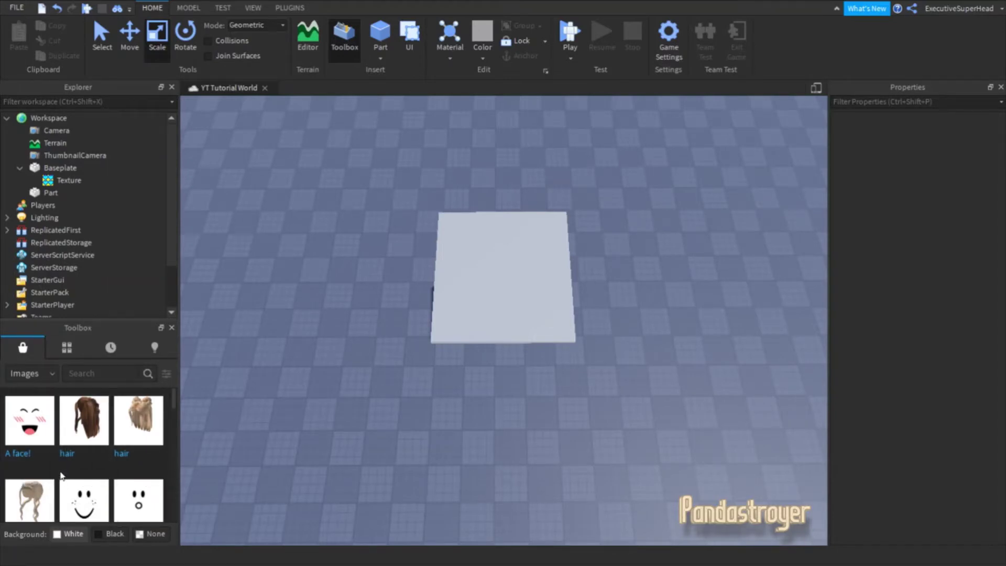
left_click(83, 376)
type("smile")
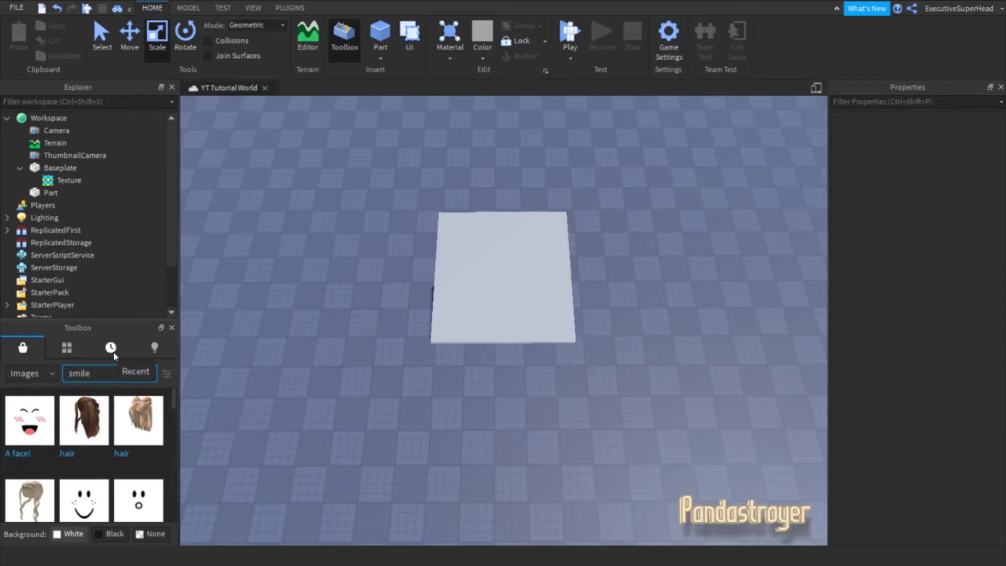
key("Return")
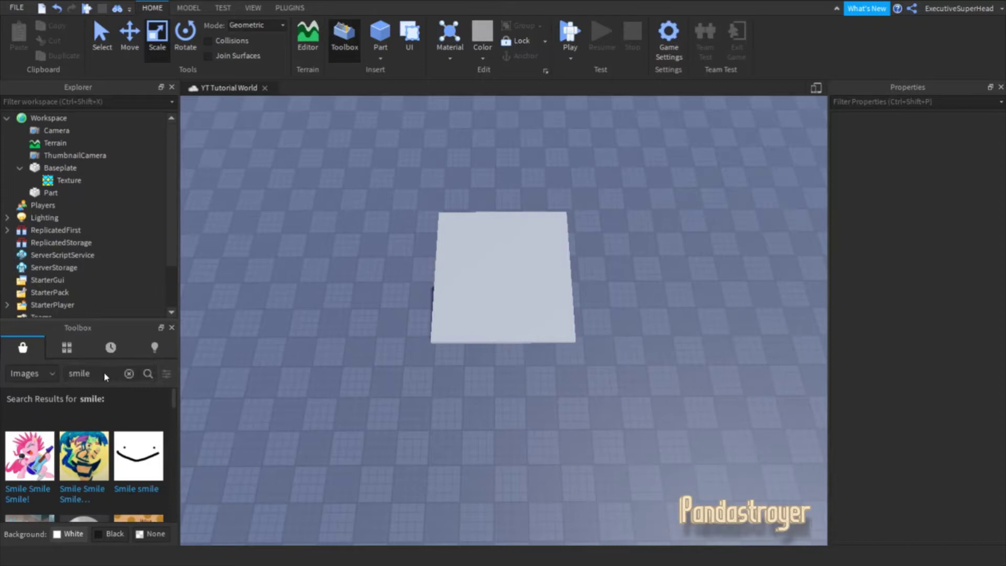
scroll(99, 473, "down", 3)
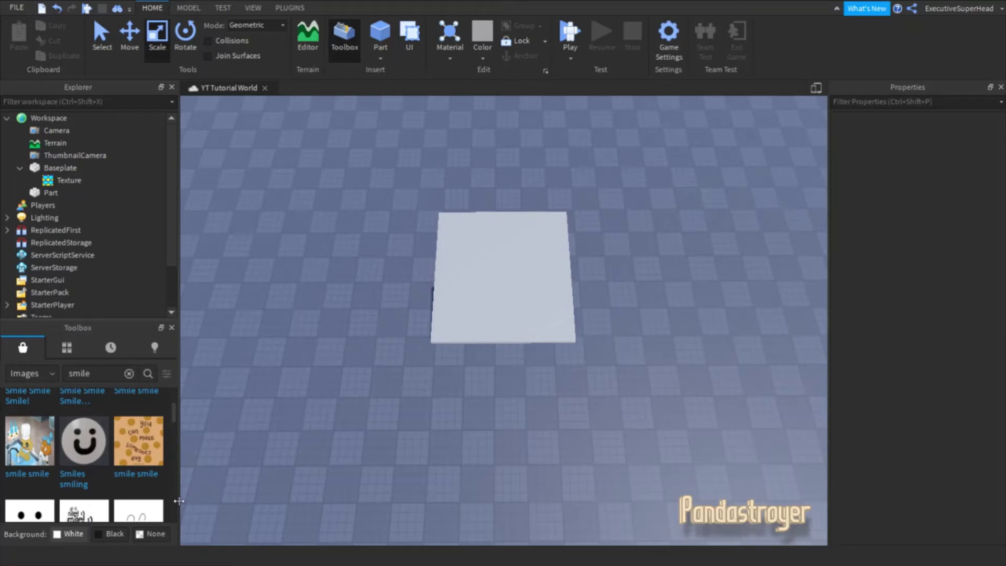
mouse_move(84, 441)
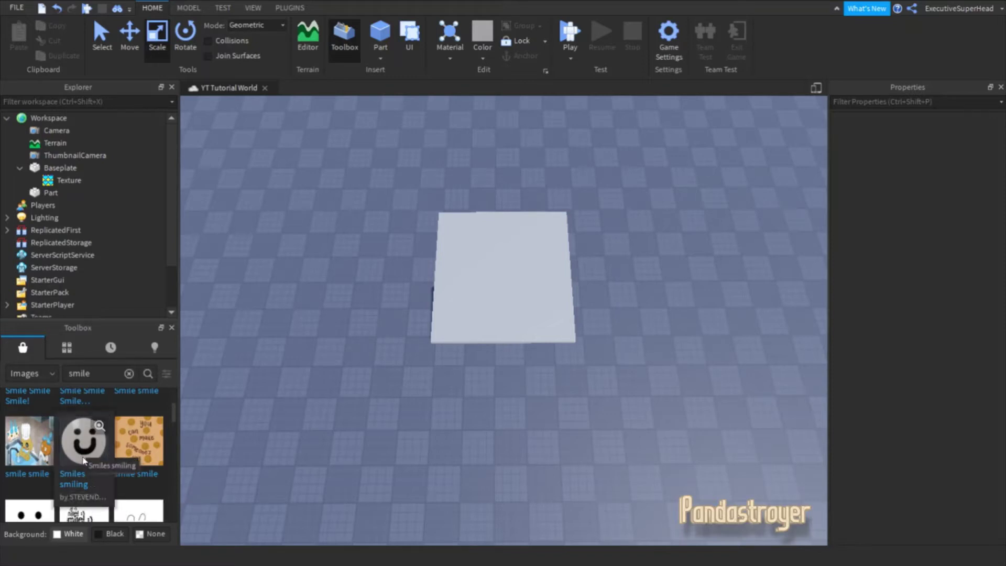
Drop the Smiles smiling image onto the slab and expand Part to show its Decal.
left_click_drag(84, 461, 499, 307)
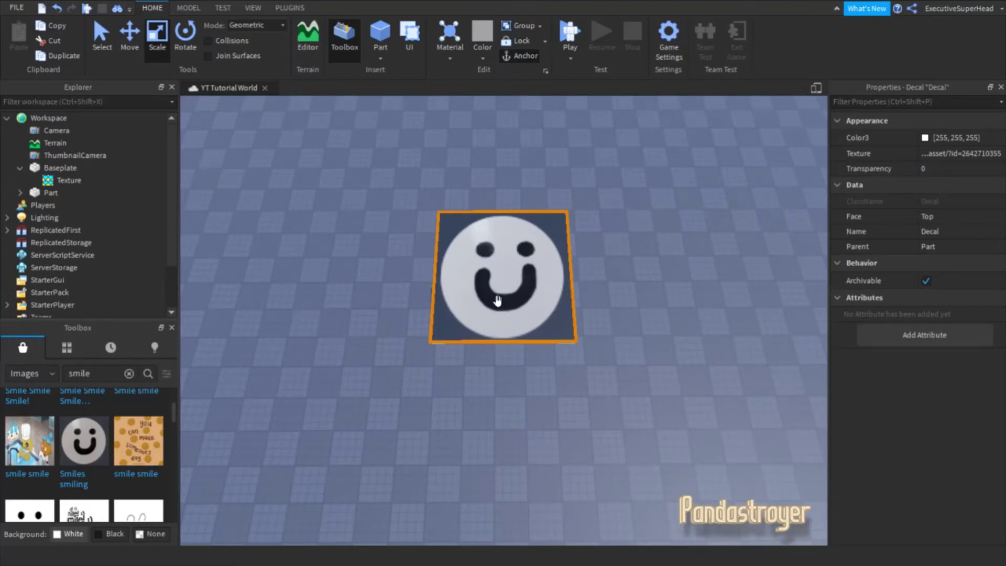
left_click(19, 193)
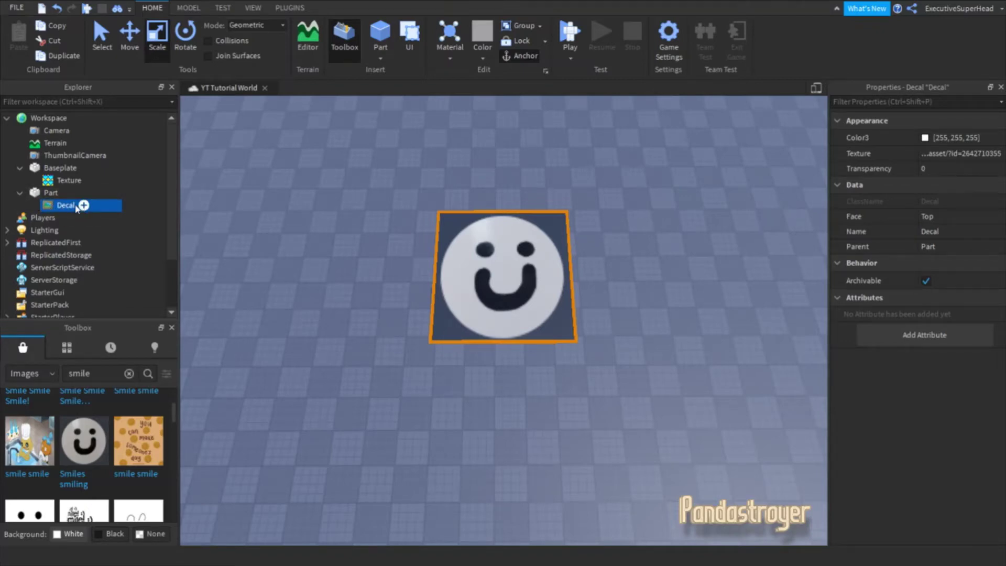
Set the Decal's Name property to 'Smile Face'.
left_click(925, 231)
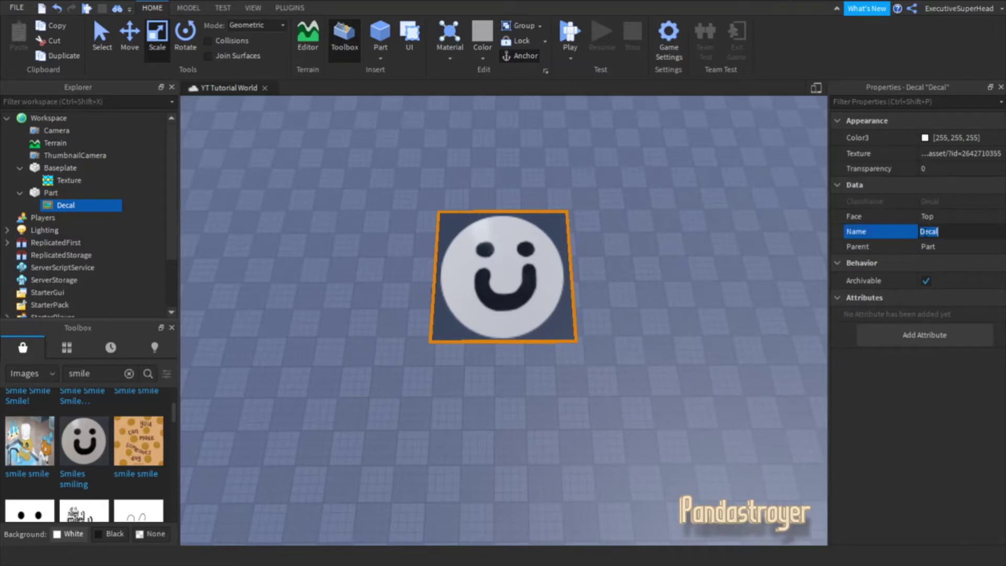
type("Smil")
key("BackSpace")
key("Return")
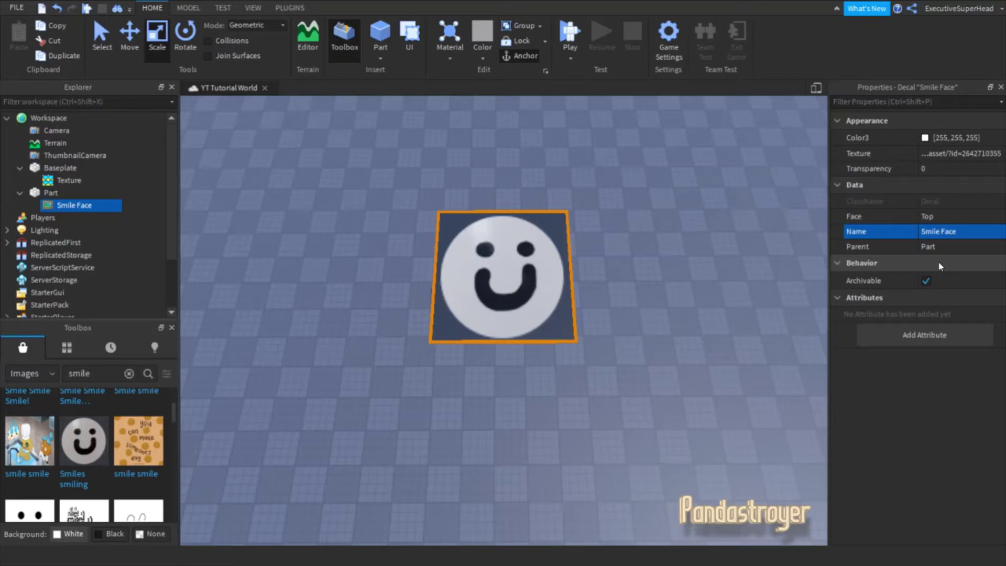
mouse_move(74, 205)
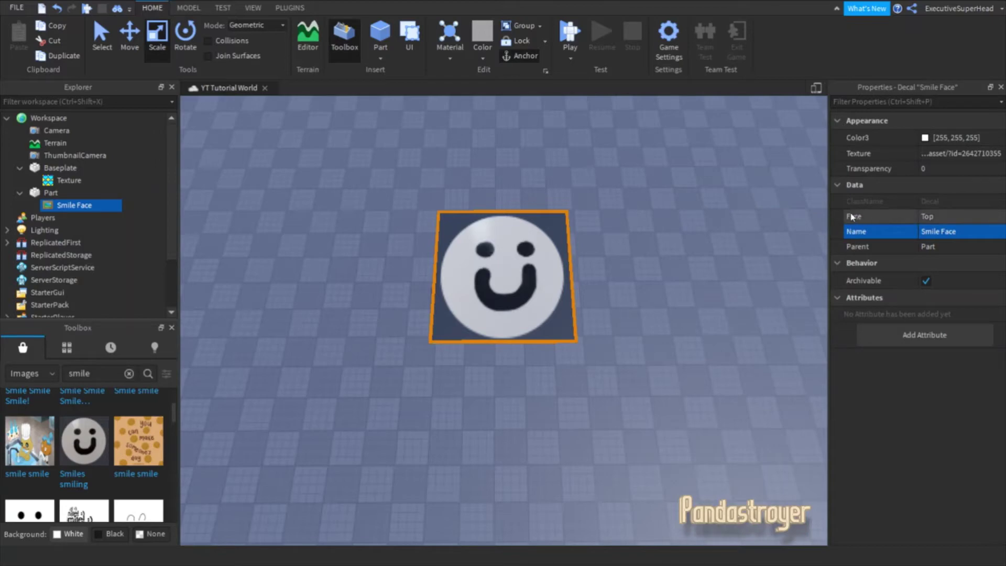
Set the decal's Face property to Bottom.
left_click(936, 216)
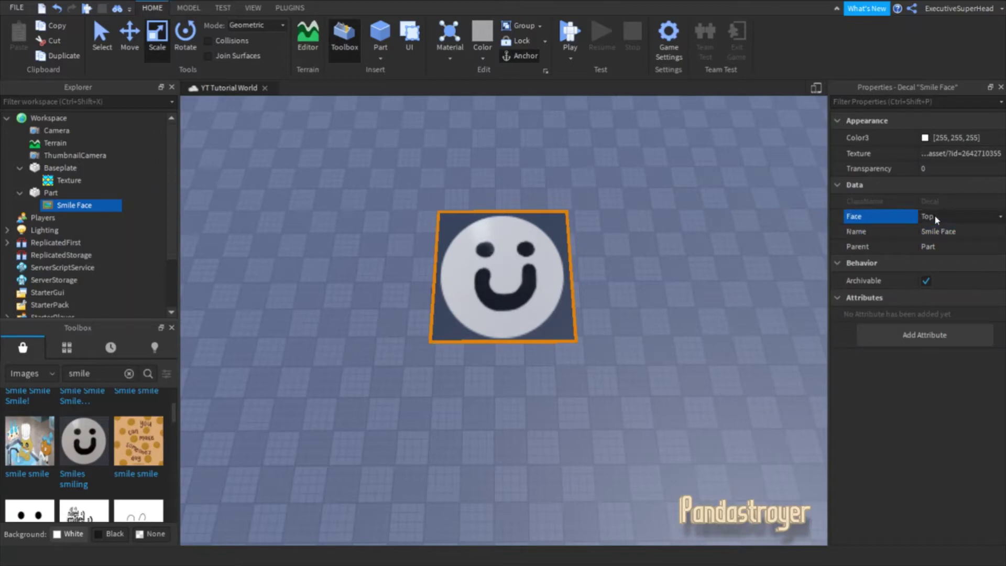
left_click(934, 216)
left_click(929, 239)
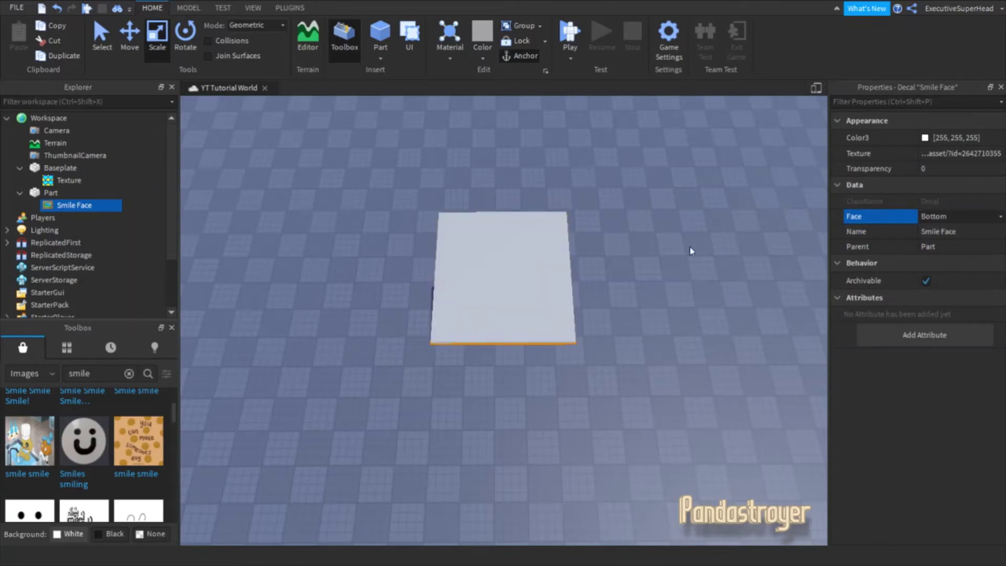
right_click_drag(446, 303, 440, 296)
scroll(447, 303, "up", 5)
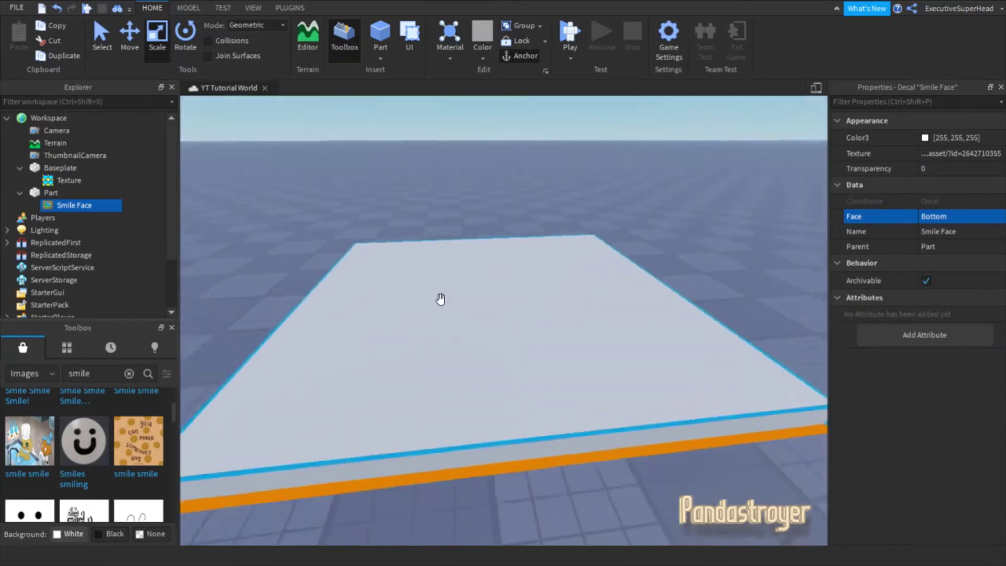
scroll(440, 297, "down", 5)
Raise the slab above the baseplate with the Move tool.
key("ctrl+2")
left_click(513, 276)
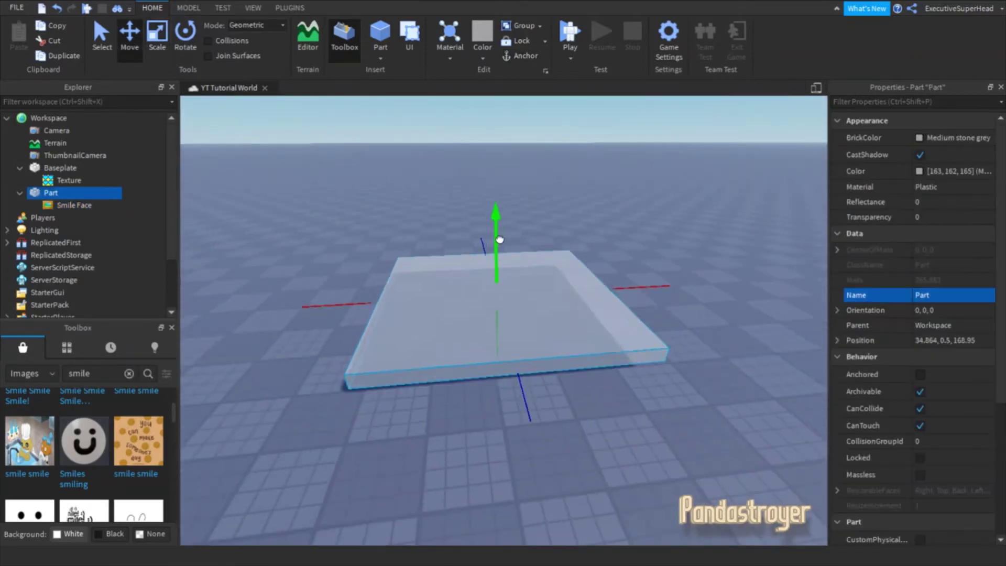
left_click_drag(514, 276, 539, 307)
mouse_move(539, 307)
right_mouse_down()
mouse_move(556, 368)
mouse_move(539, 359)
right_mouse_up()
Try the Smile Face decal on the Front face, then set its Face to Top.
left_click(77, 207)
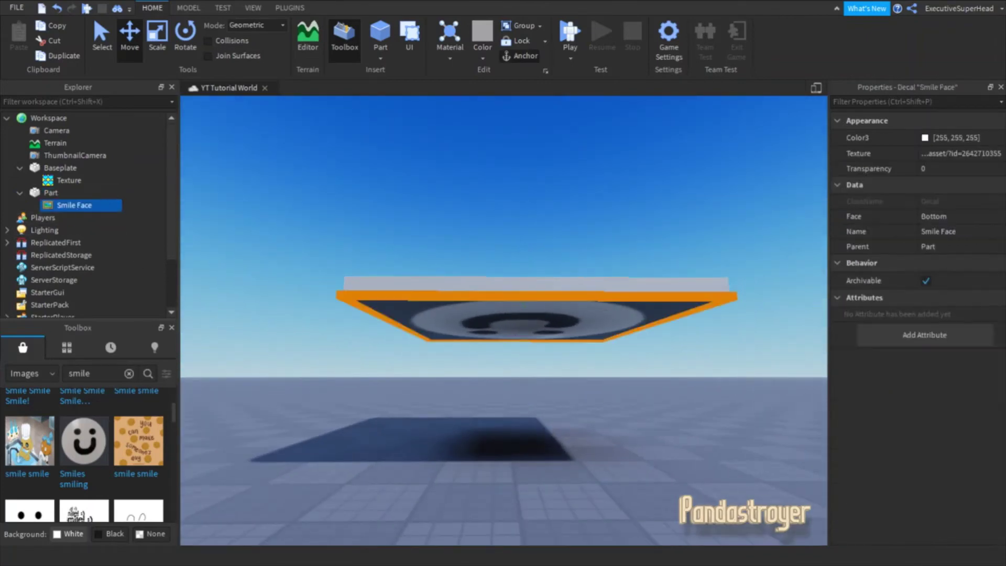
left_click(943, 216)
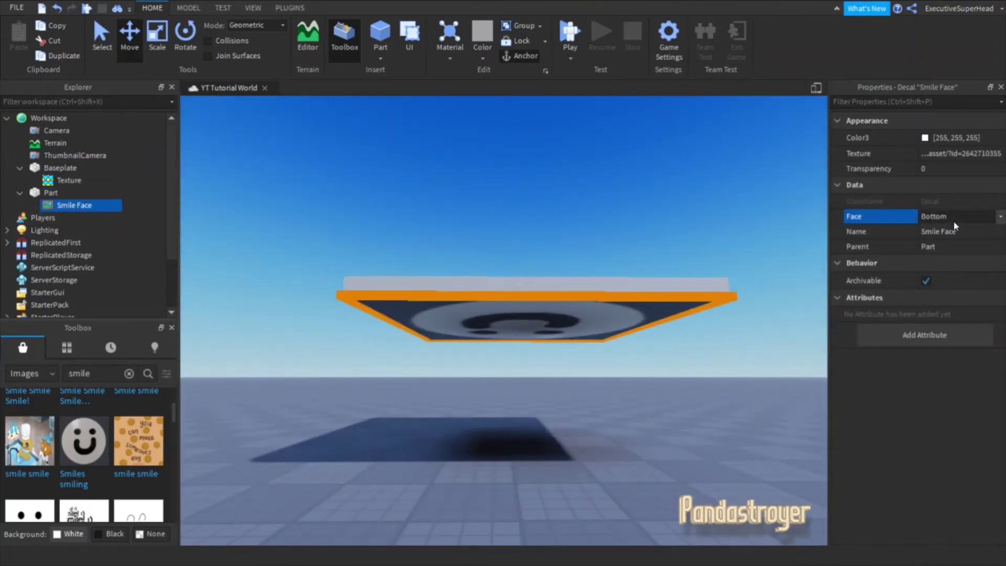
left_click(945, 247)
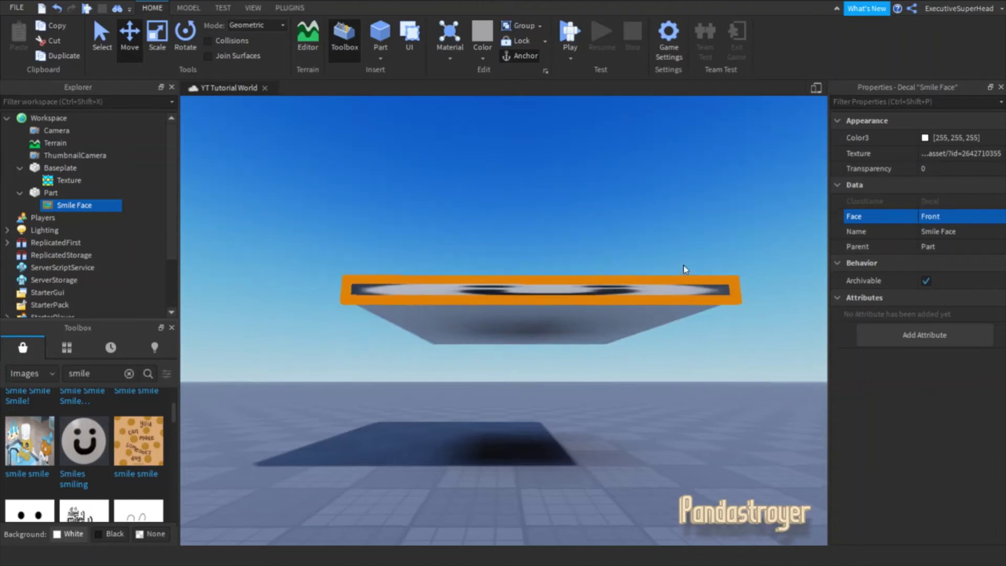
right_click_drag(683, 265, 683, 265)
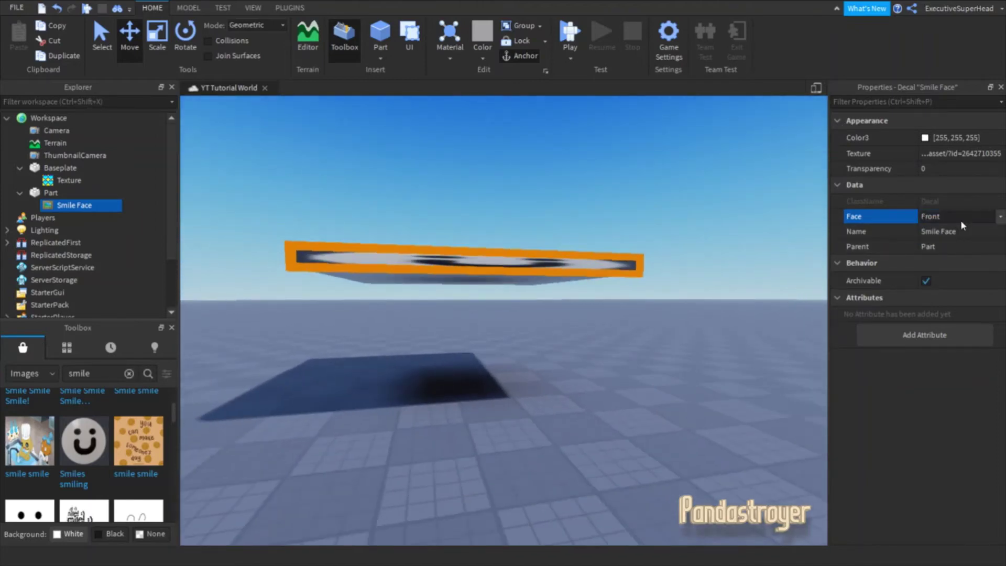
left_click(960, 219)
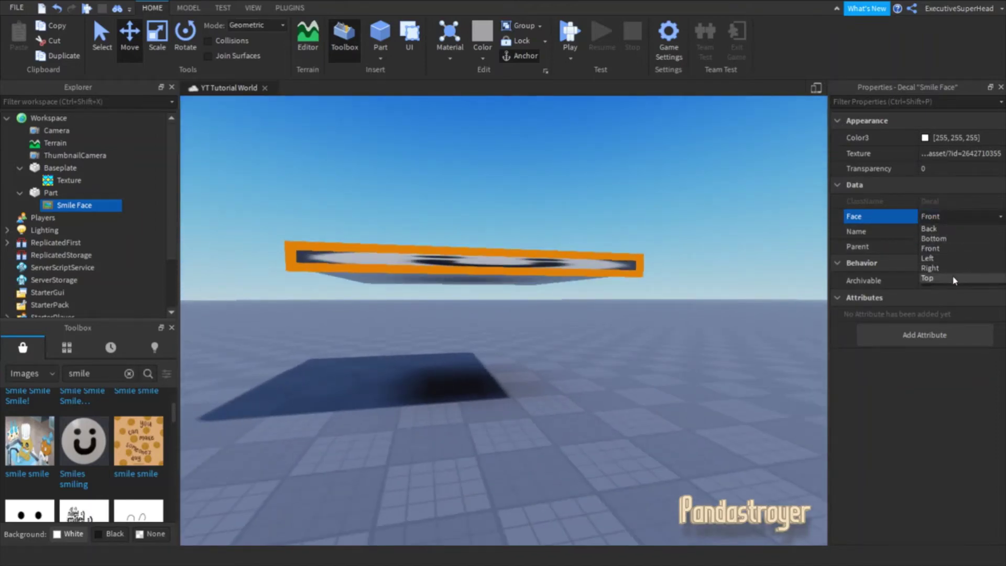
left_click(938, 278)
Inspect the slab's top and reselect the Smile Face decal in Explorer.
scroll(606, 288, "up", 5)
scroll(605, 286, "up", 5)
scroll(604, 286, "down", 10)
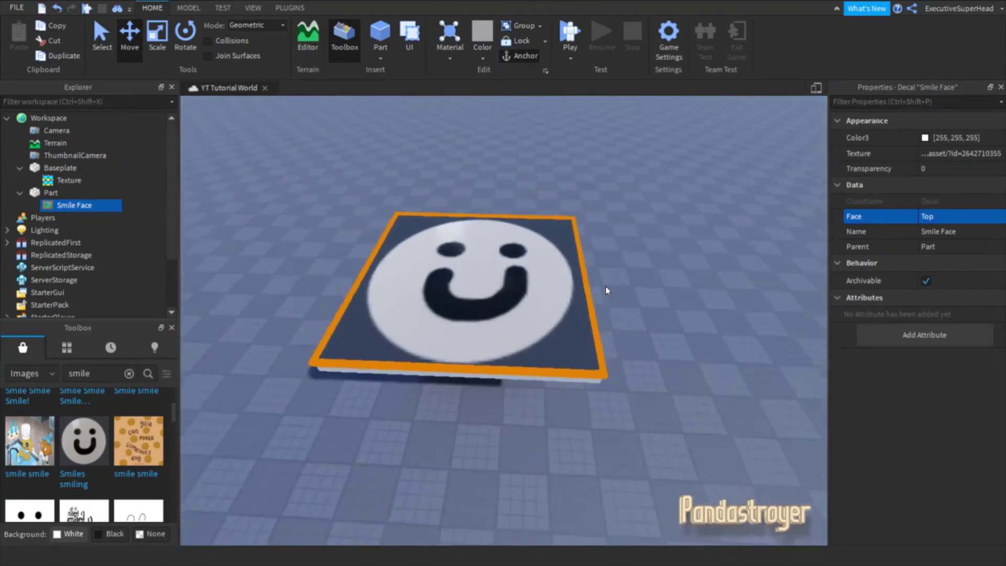
scroll(595, 386, "down", 3)
left_click(595, 386)
scroll(576, 337, "up", 3)
scroll(576, 338, "up", 10)
left_click(576, 338)
scroll(576, 338, "down", 10)
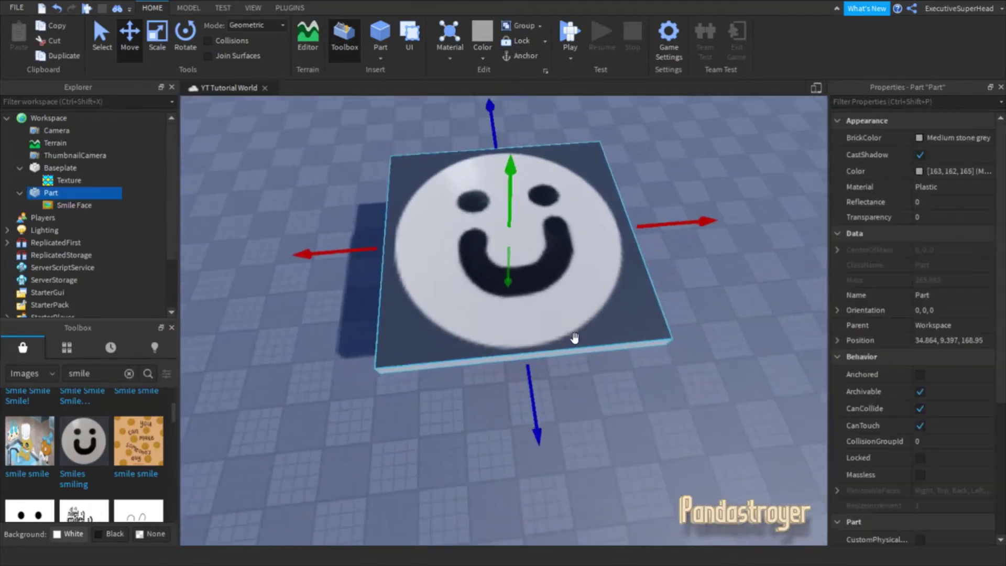
scroll(575, 337, "down", 2)
left_click(45, 205)
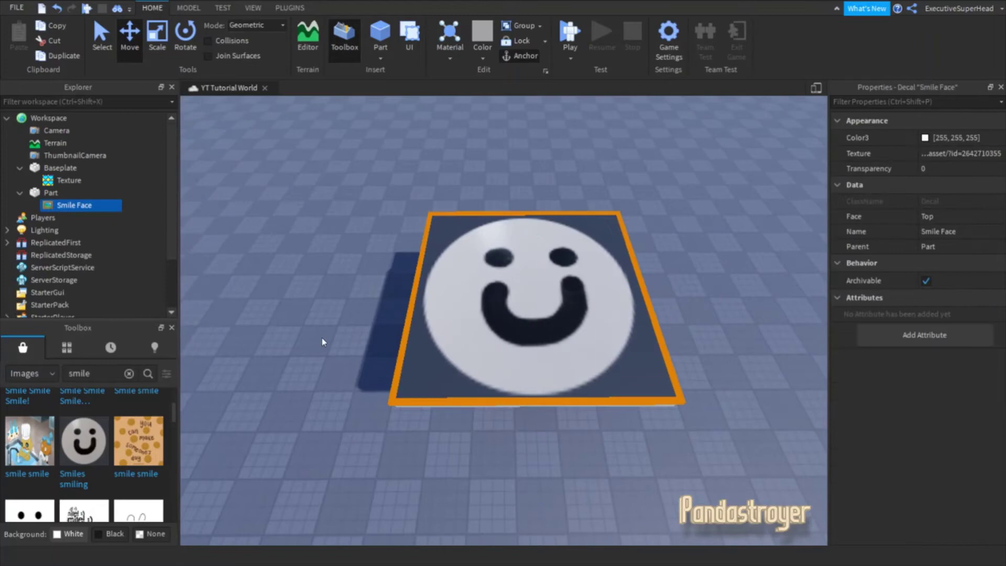
right_click_drag(323, 394, 432, 362)
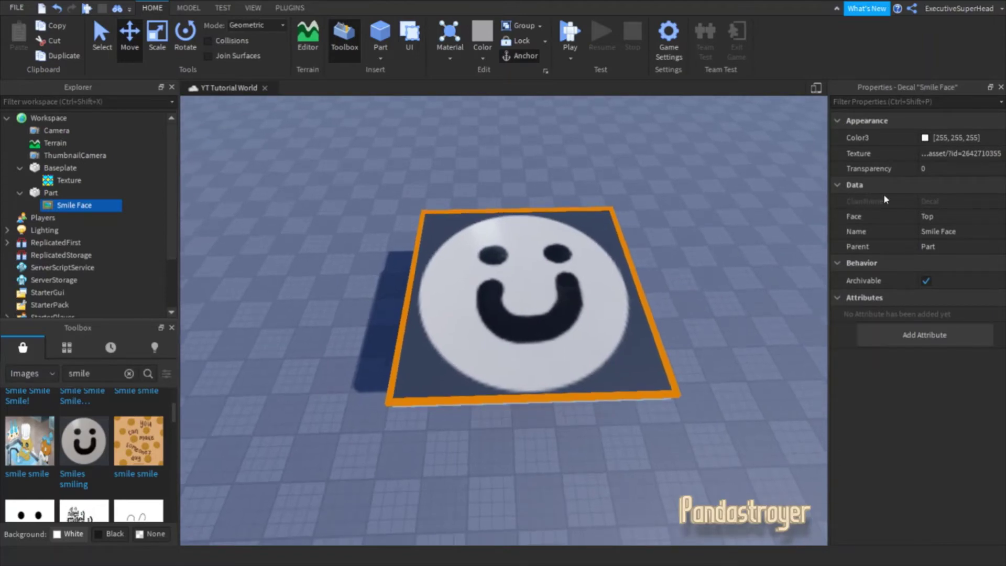
Set the Smile Face decal's Color3 to pale cyan (170, 255, 255).
left_click(924, 138)
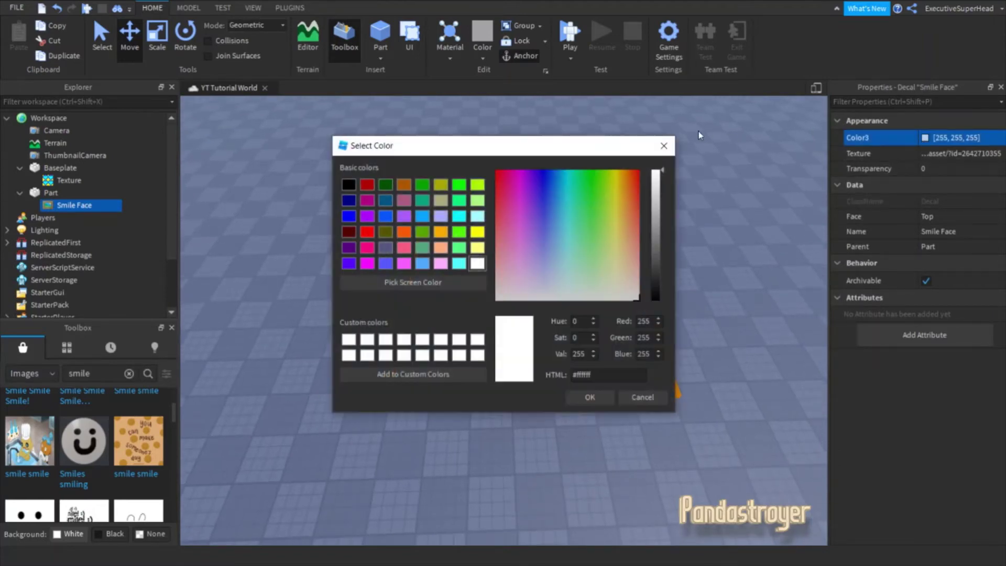
left_click_drag(602, 150, 888, 316)
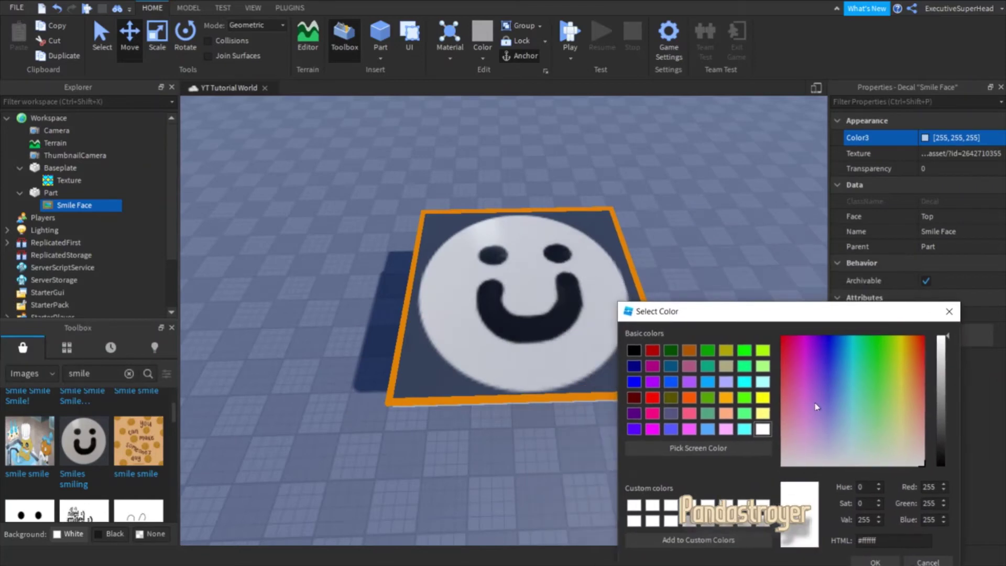
mouse_move(815, 407)
left_mouse_down()
mouse_move(829, 378)
mouse_move(847, 375)
left_mouse_up()
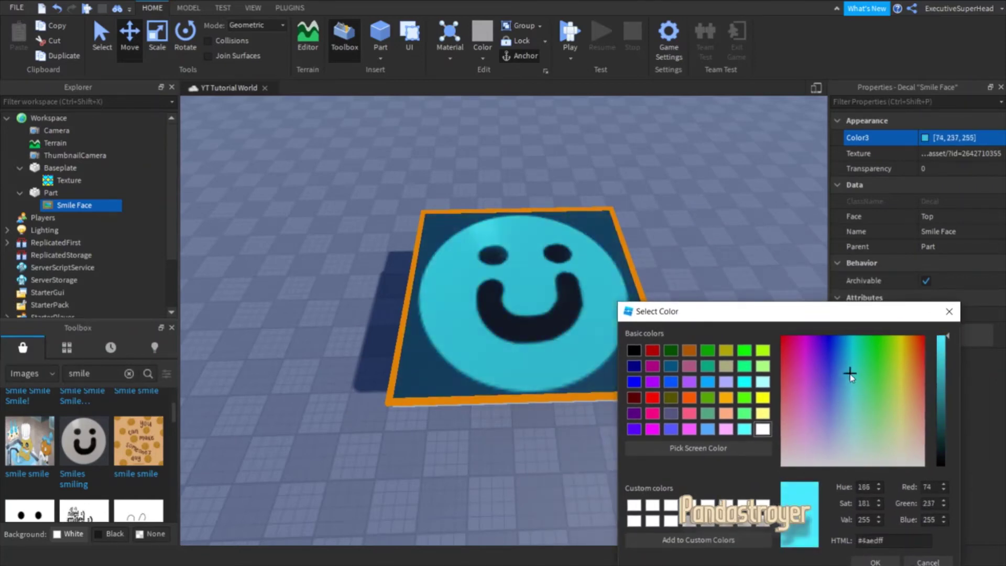
left_click(763, 382)
left_click_drag(821, 318, 829, 252)
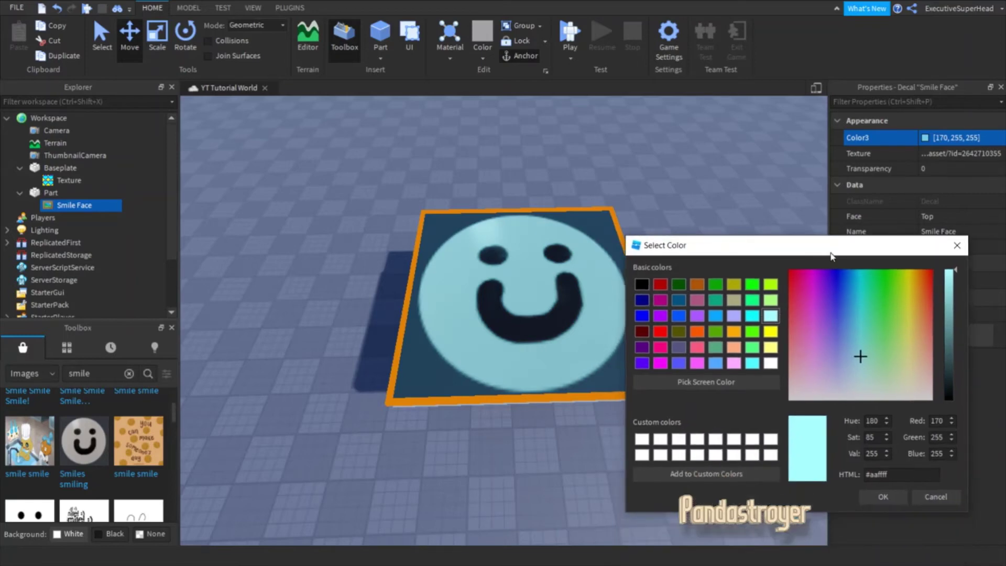
left_click(874, 492)
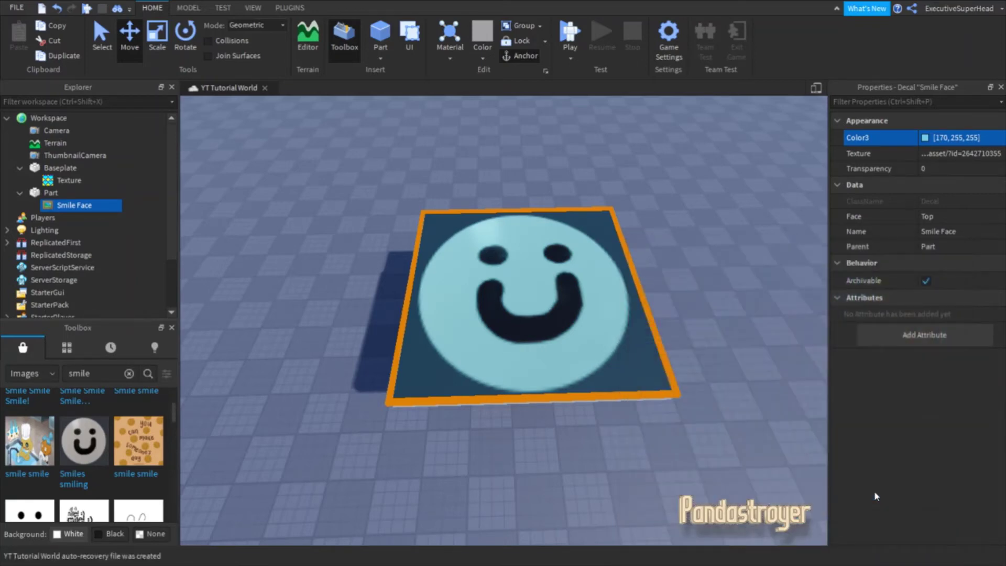
Set the decal's Transparency to 0.2 after trying other values, then deselect it.
left_click(941, 174)
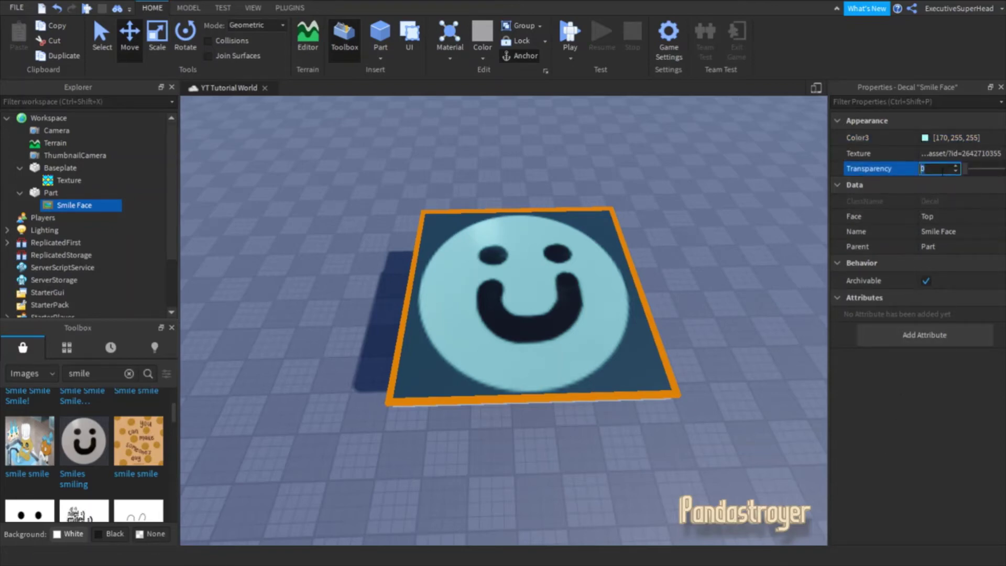
type(".6")
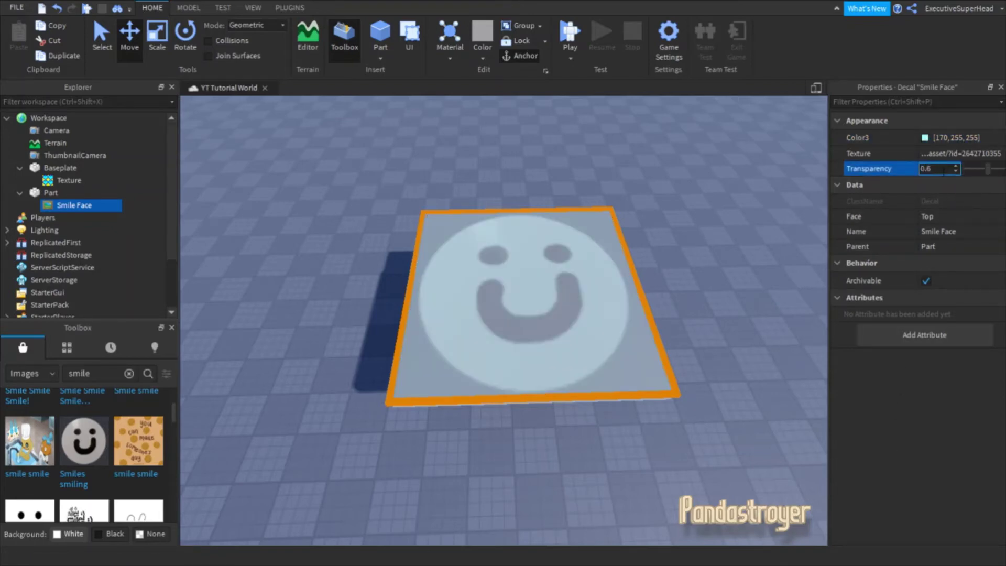
key("BackSpace")
type("4")
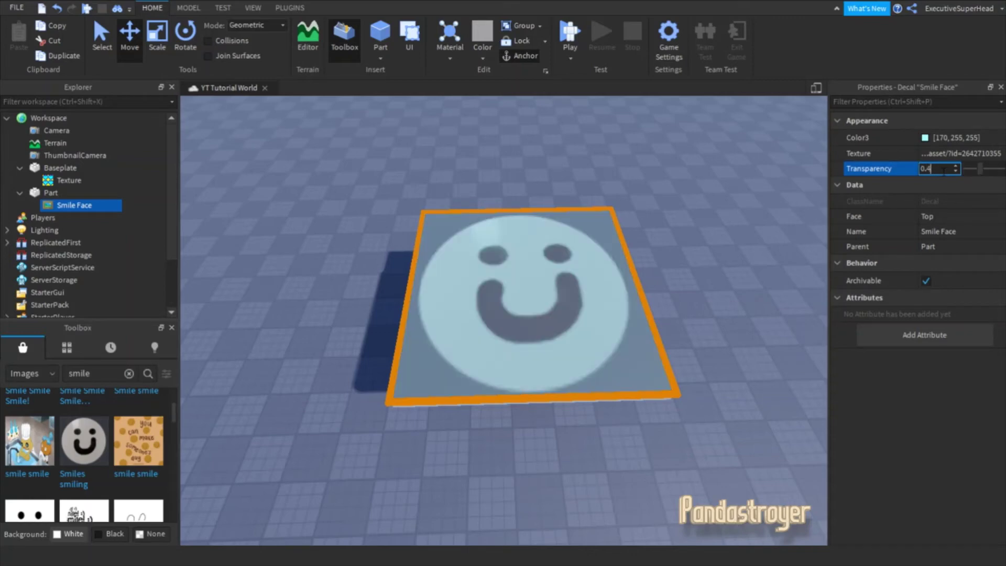
key("BackSpace")
key("BackSpace")
key("BackSpace")
type("92")
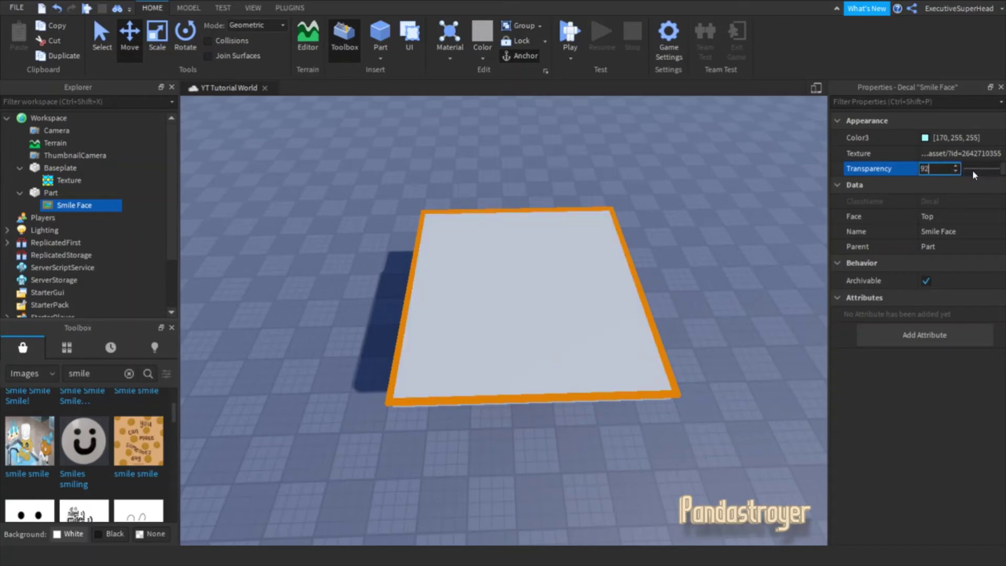
key("BackSpace")
key("BackSpace")
type("0.2")
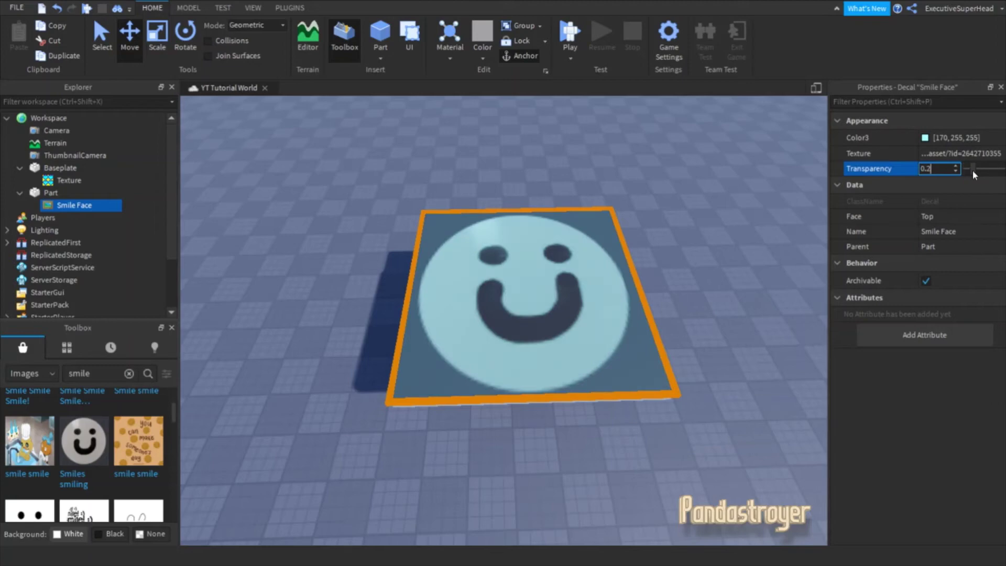
key("Return")
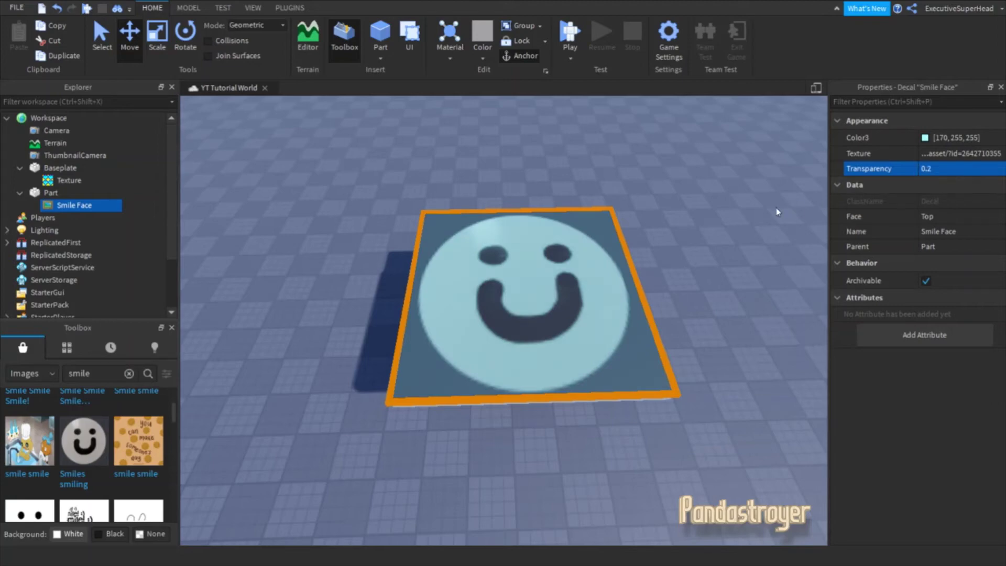
left_click(775, 208)
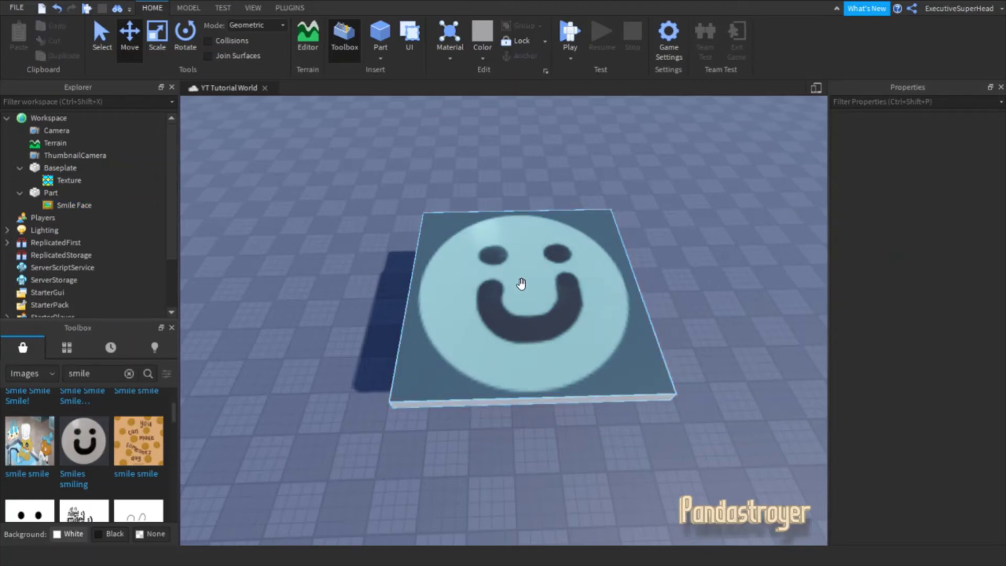
left_click(76, 206)
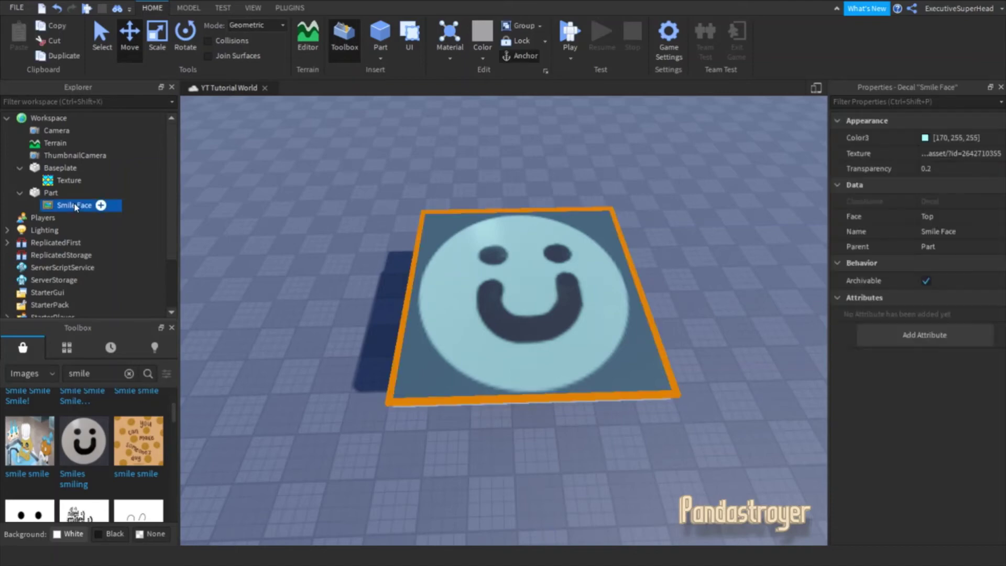
left_click(974, 154)
double_click(979, 174)
left_click(979, 175)
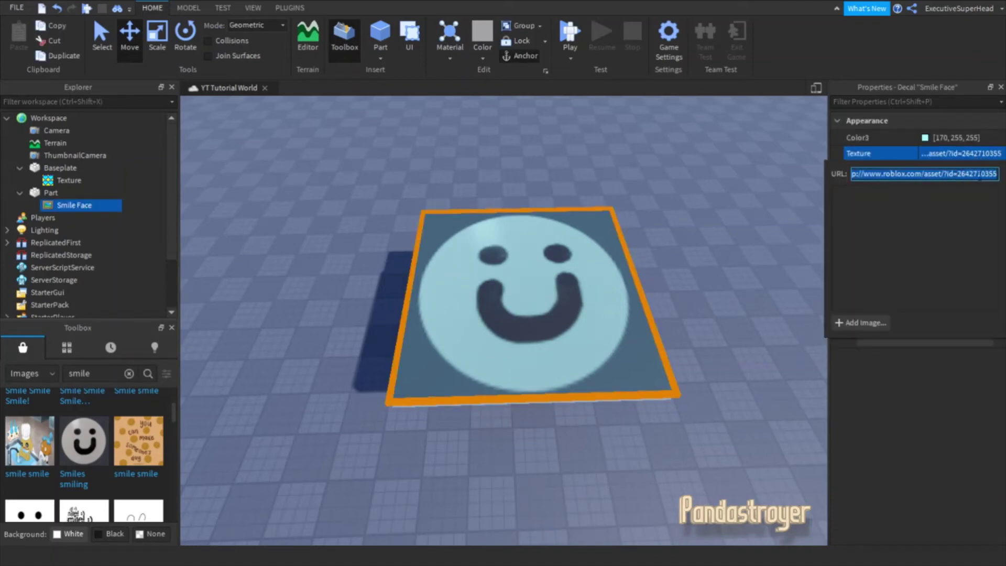
double_click(979, 174)
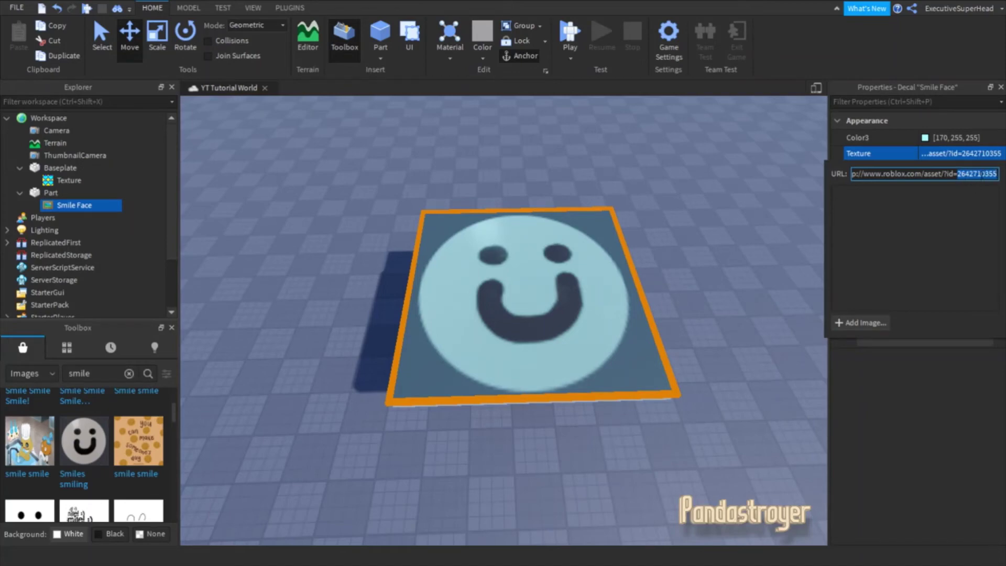
key("ctrl+v")
key("Return")
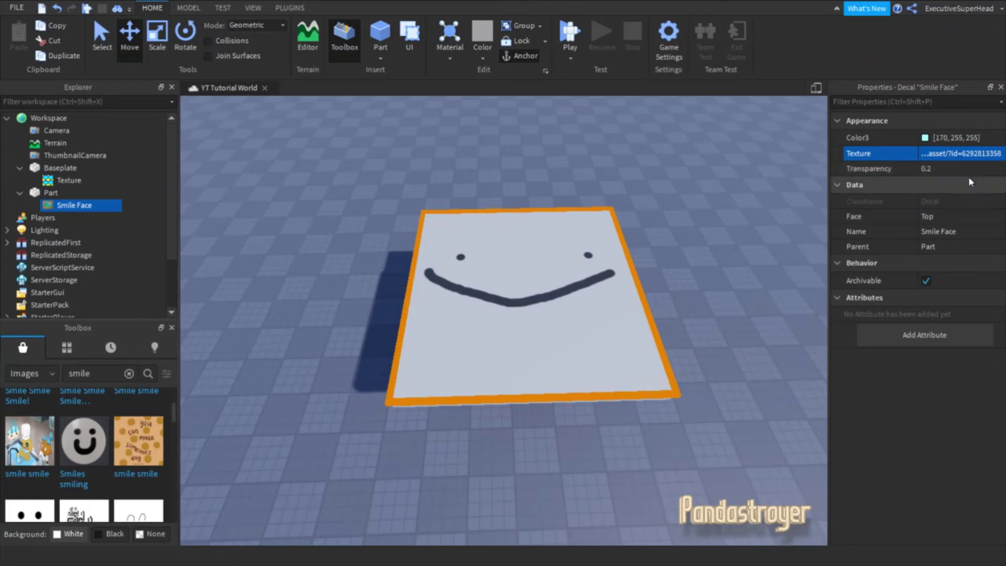
left_click(56, 9)
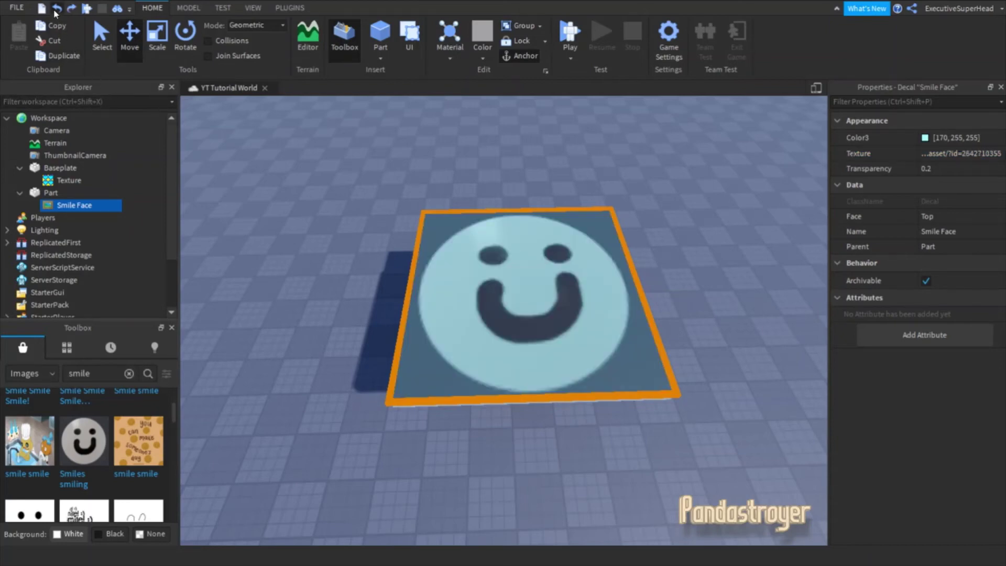
left_click(345, 305)
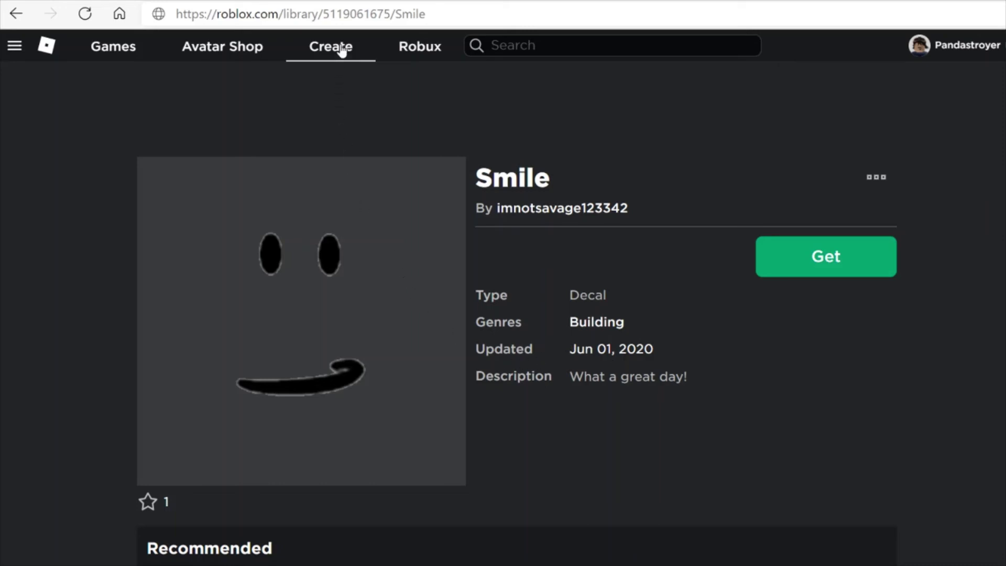
left_click(325, 16)
left_click_drag(323, 15, 391, 18)
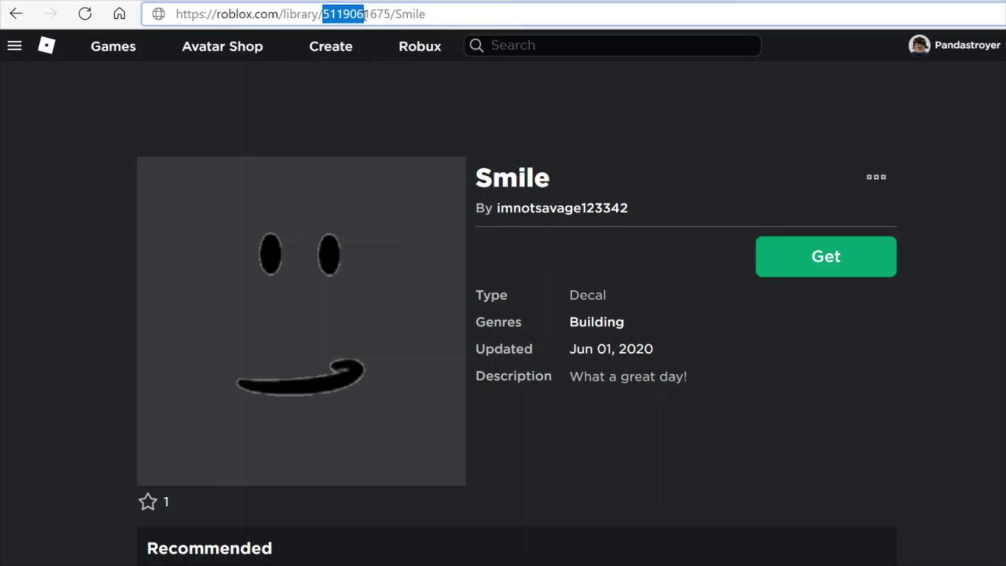
right_click(374, 17)
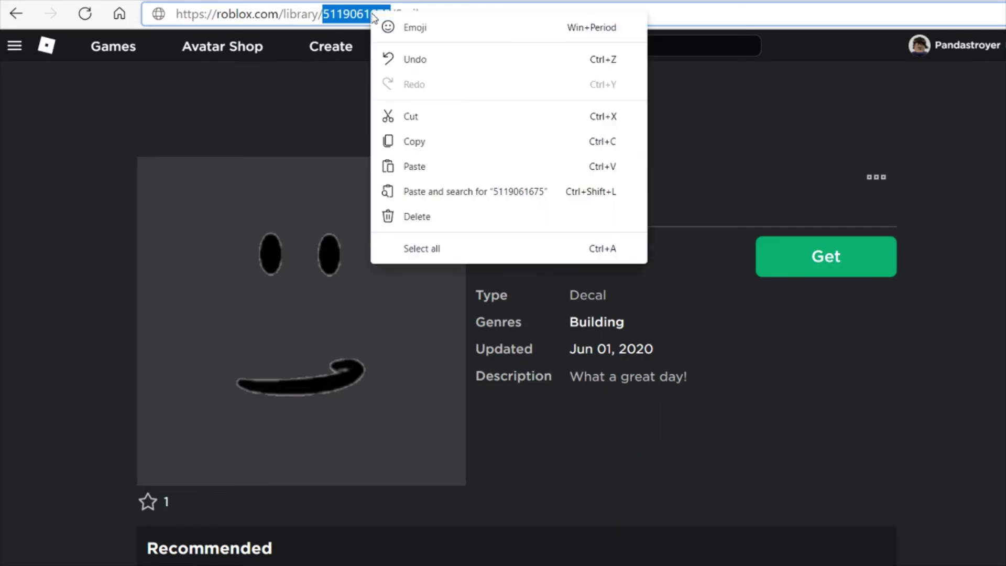
left_click(401, 143)
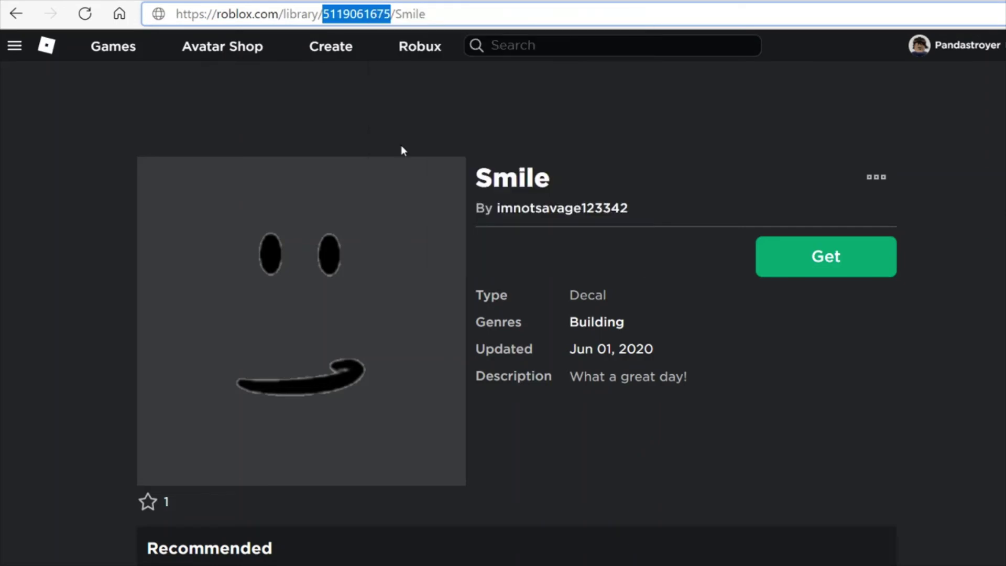
left_click(402, 146)
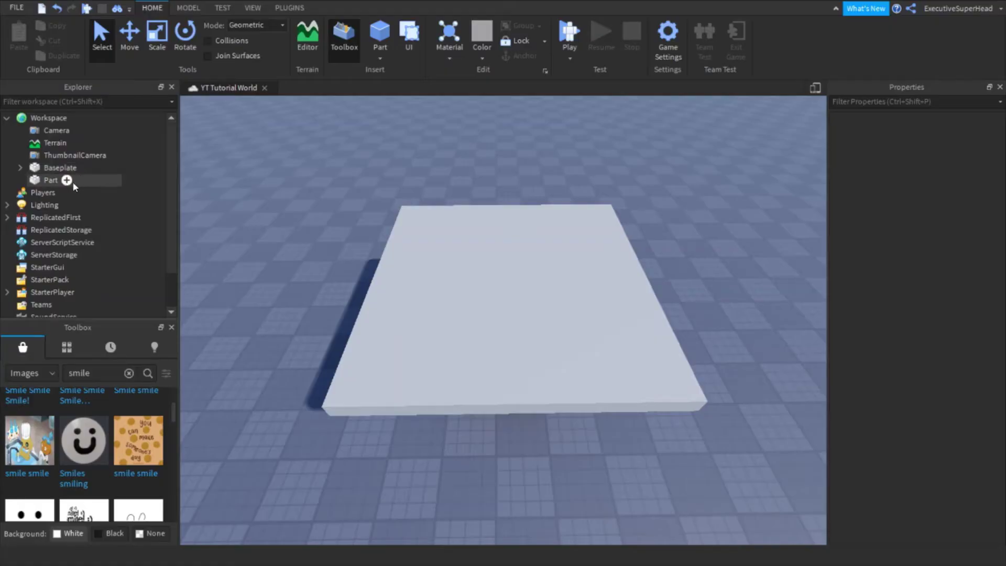
Insert a new Decal into Part from Explorer.
left_click(72, 181)
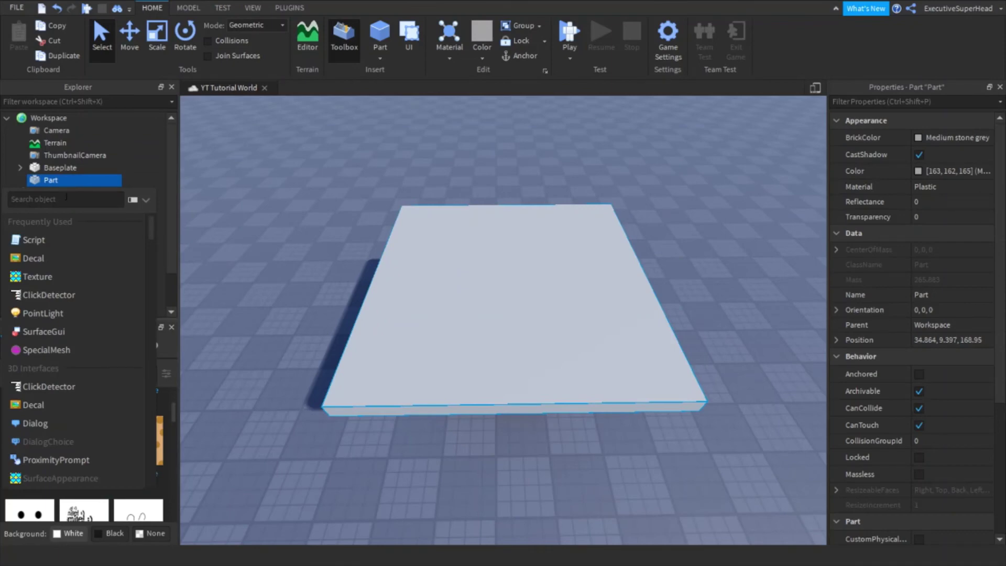
left_click(45, 257)
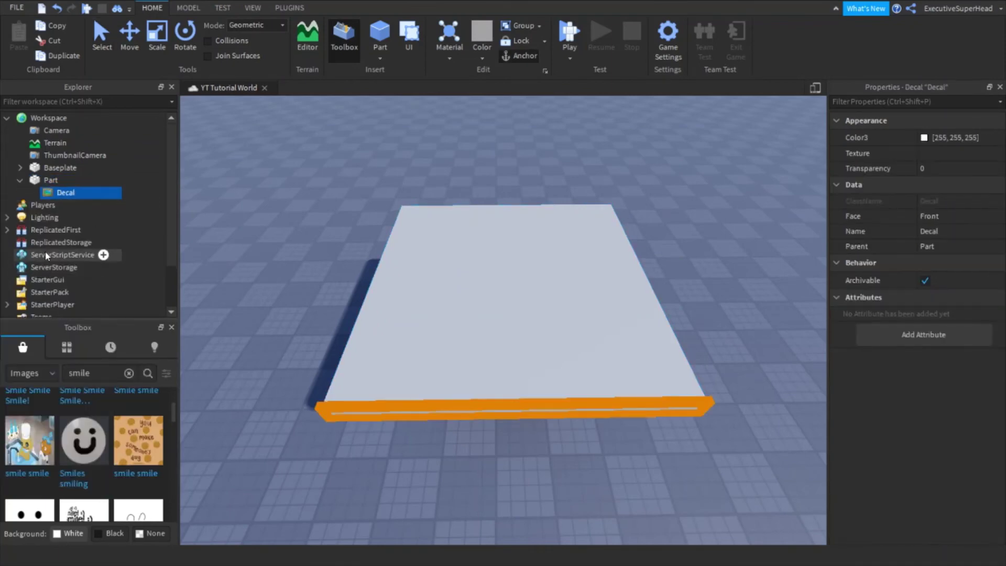
right_click_drag(294, 330, 293, 330)
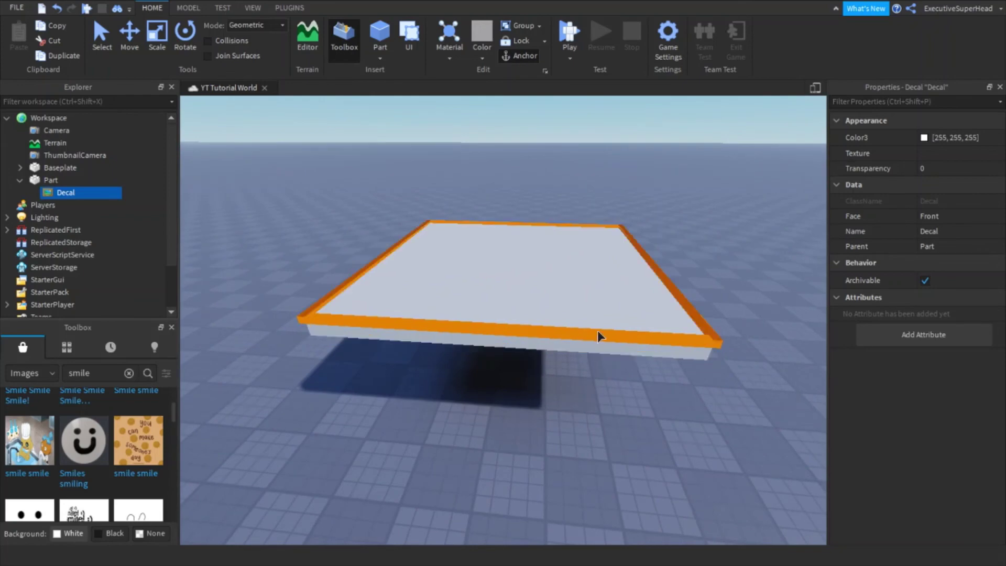
left_click(934, 156)
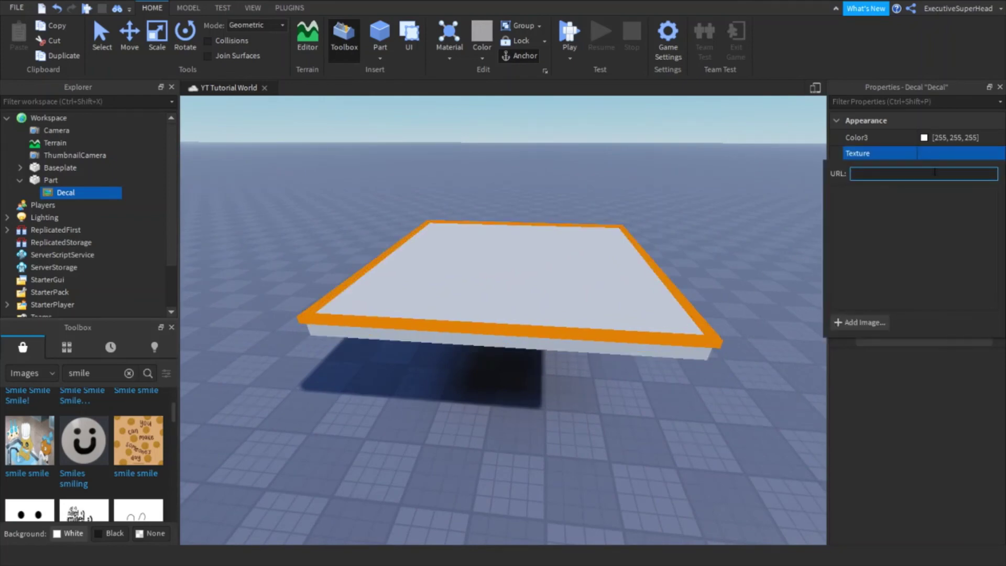
right_click(935, 172)
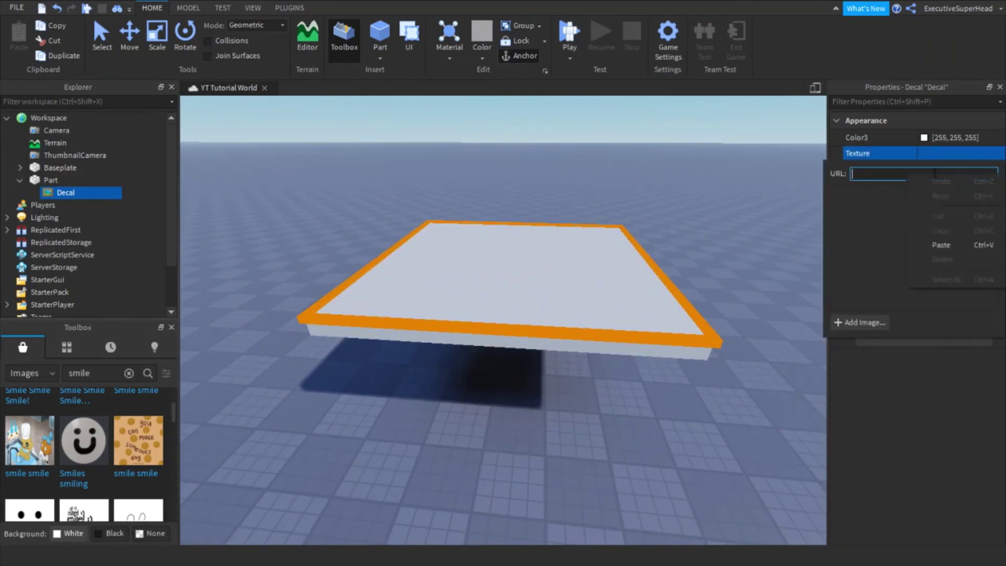
left_click(941, 245)
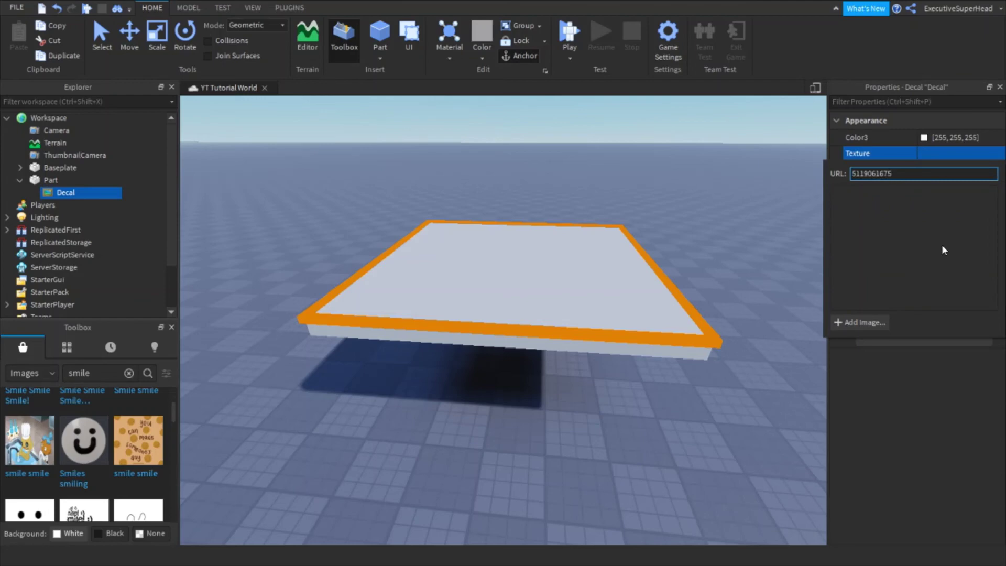
key("Return")
scroll(356, 267, "down", 2)
scroll(358, 264, "up", 5)
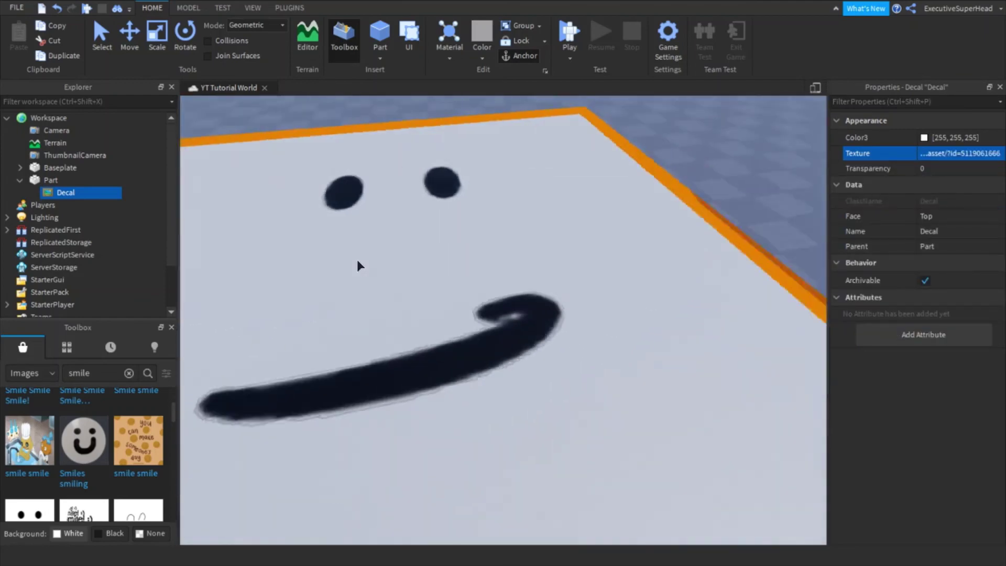
right_click_drag(358, 264, 358, 264)
scroll(357, 264, "down", 4)
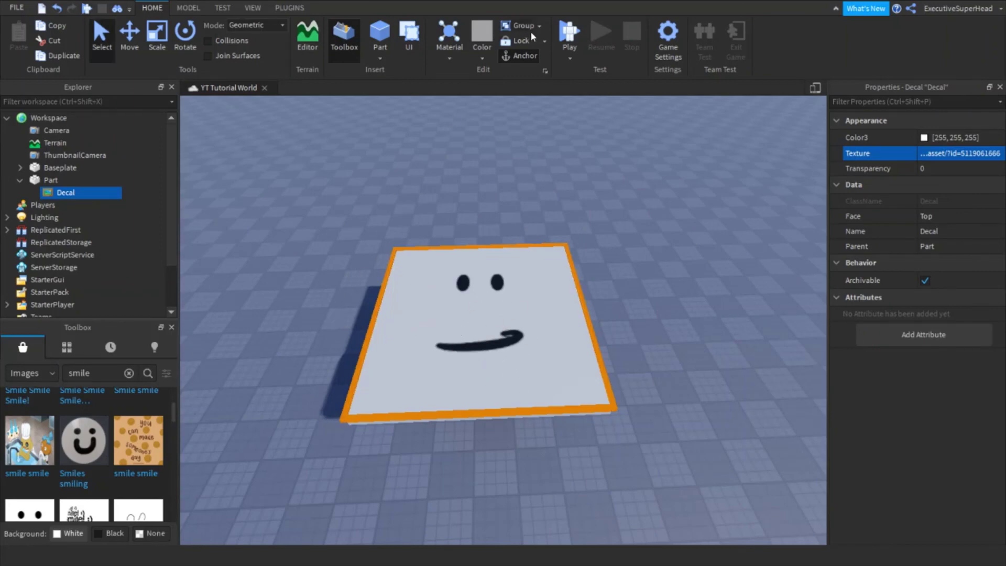
left_click(569, 30)
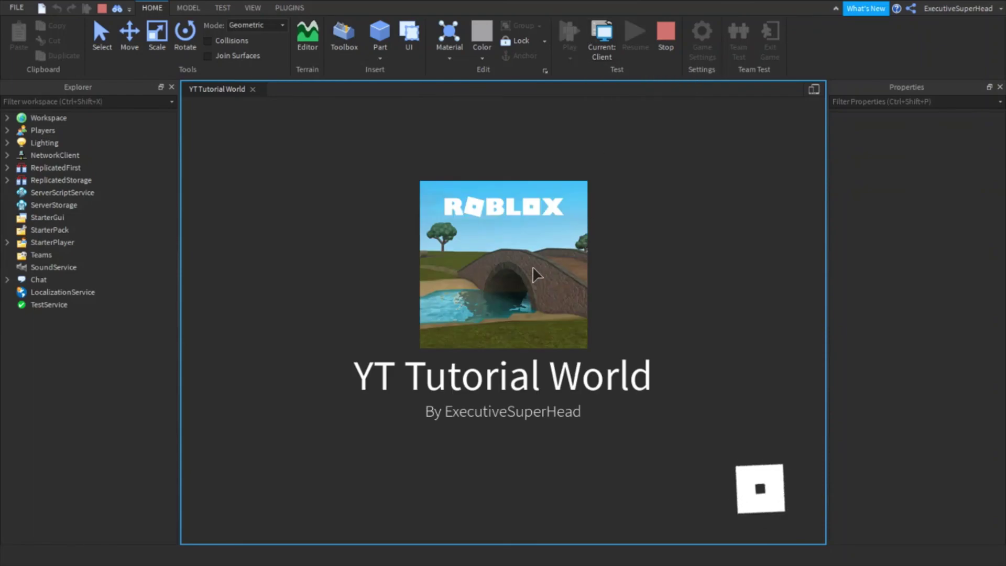
Walk and jump the character, then drag the smiley slab beside it.
key("s")
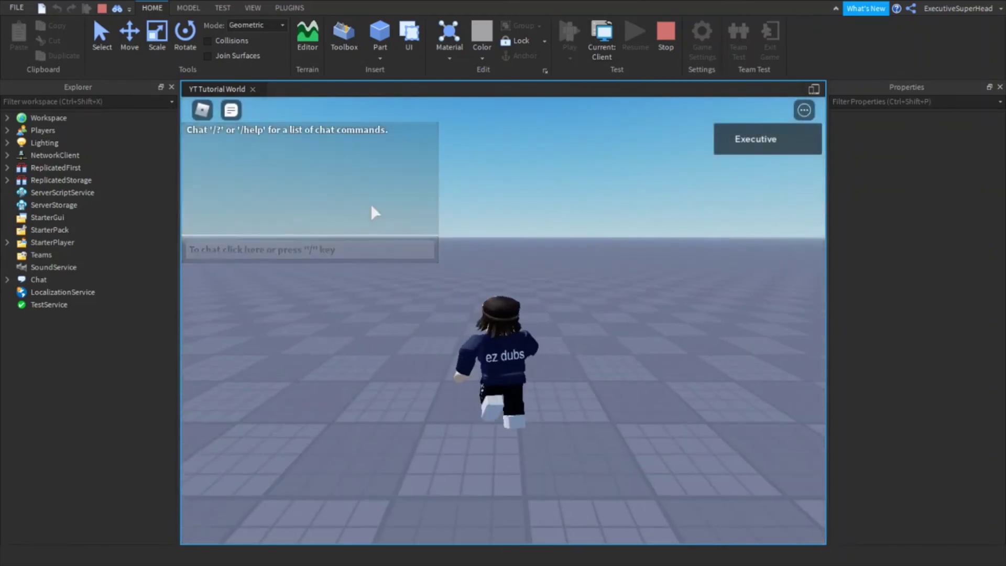
key("w")
key("space")
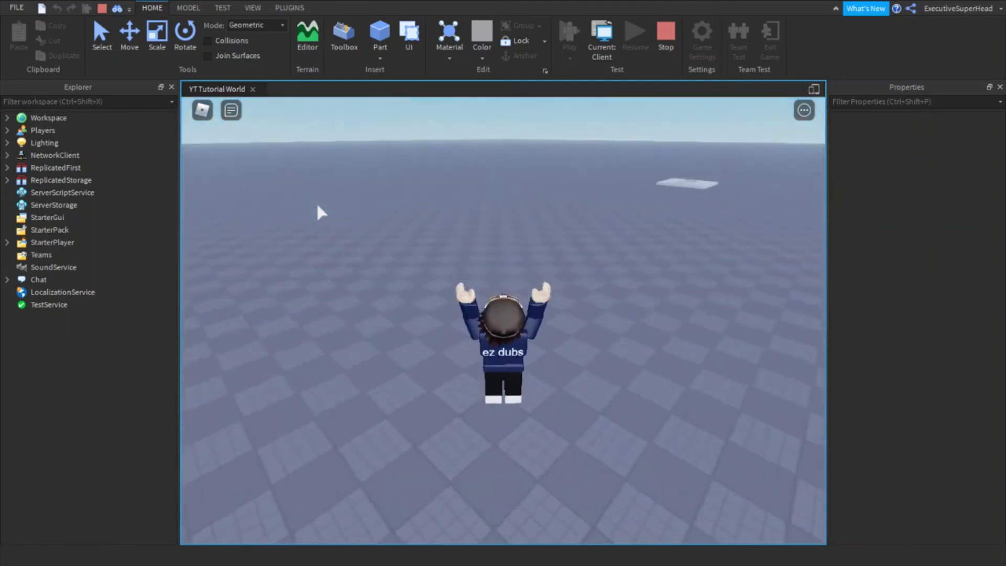
key("d")
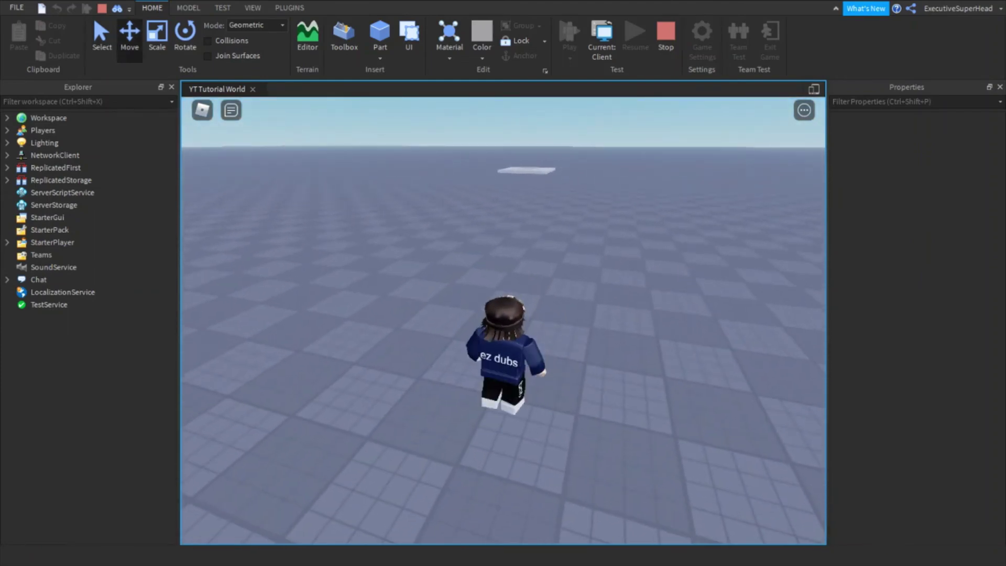
left_click_drag(550, 171, 557, 356)
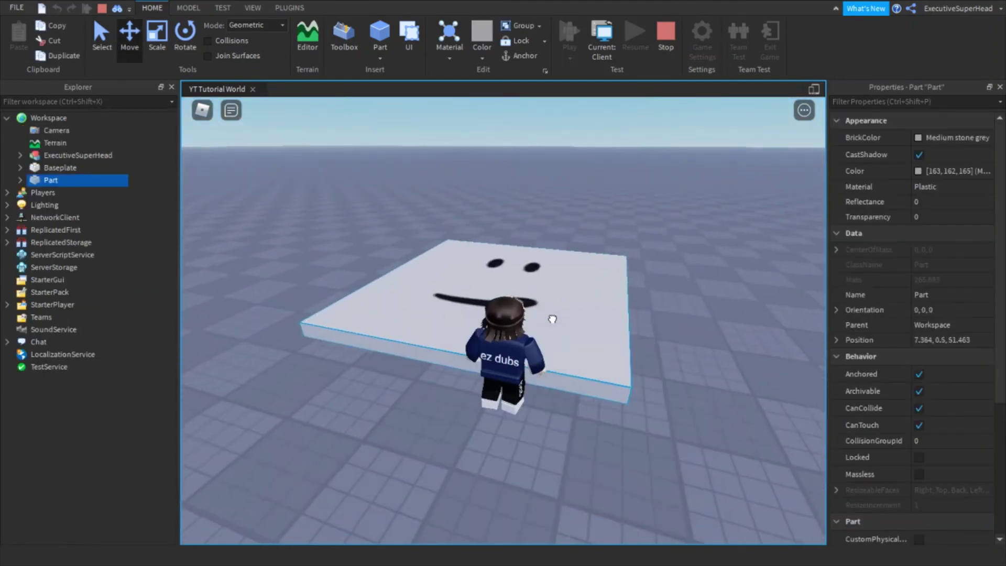